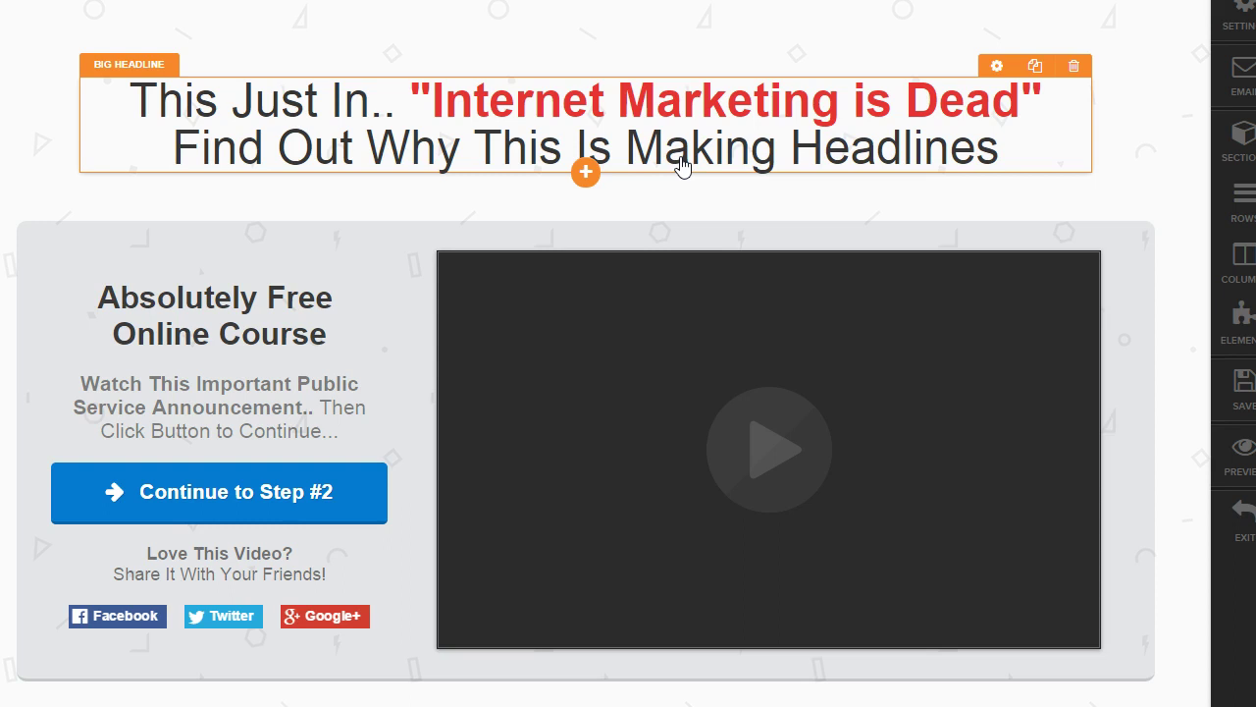
Copy the full text of the big headline, from "This Just In.." to "Making Headlines".
left_click(761, 114)
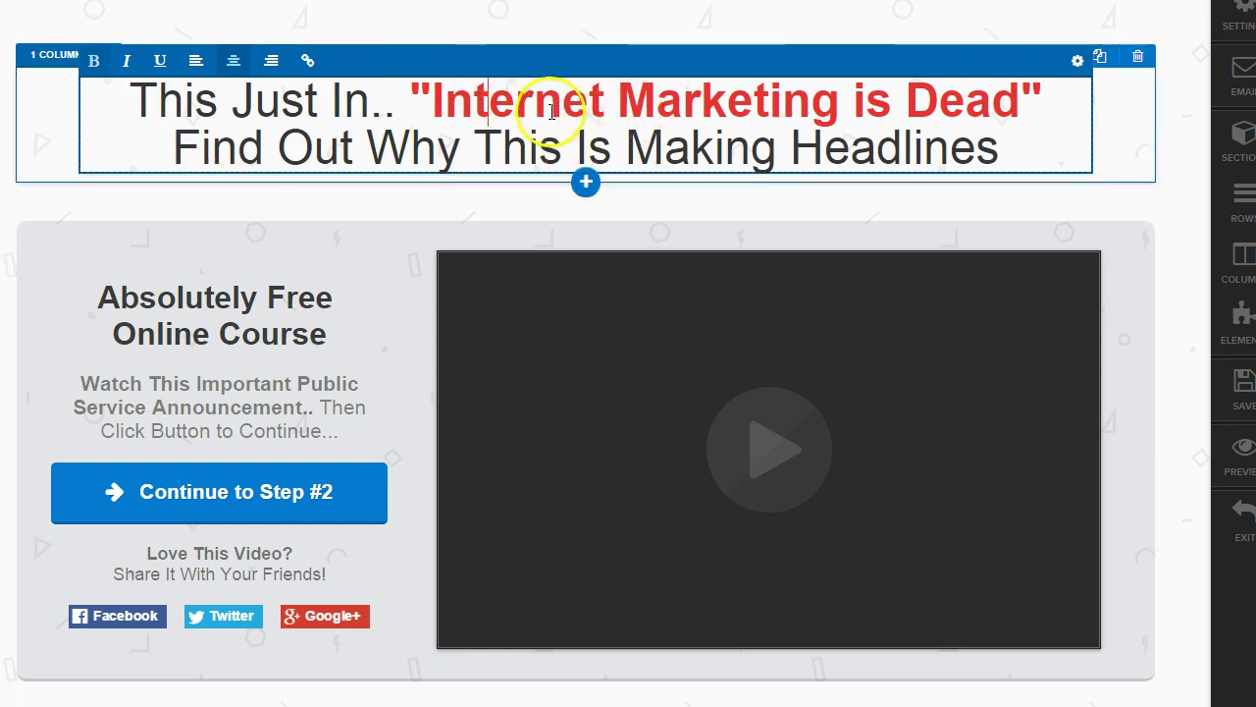
left_click_drag(127, 96, 1027, 132)
right_click(834, 114)
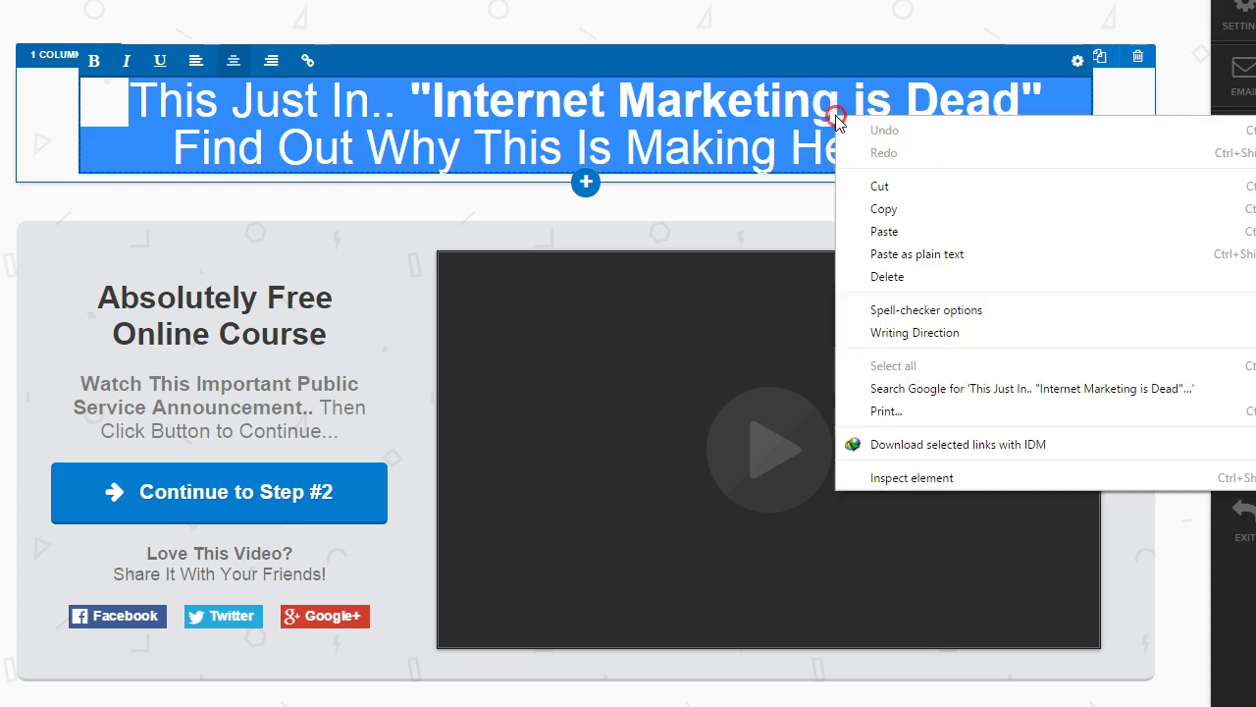
left_click(922, 208)
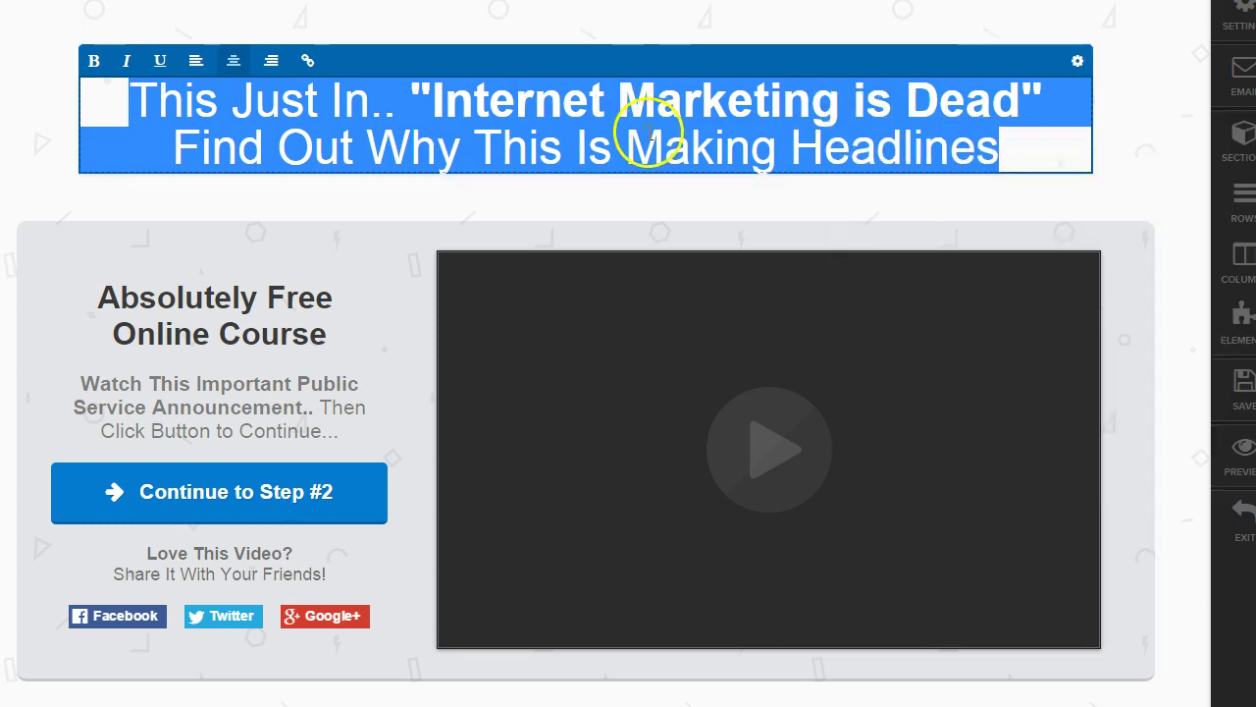
left_click(666, 147)
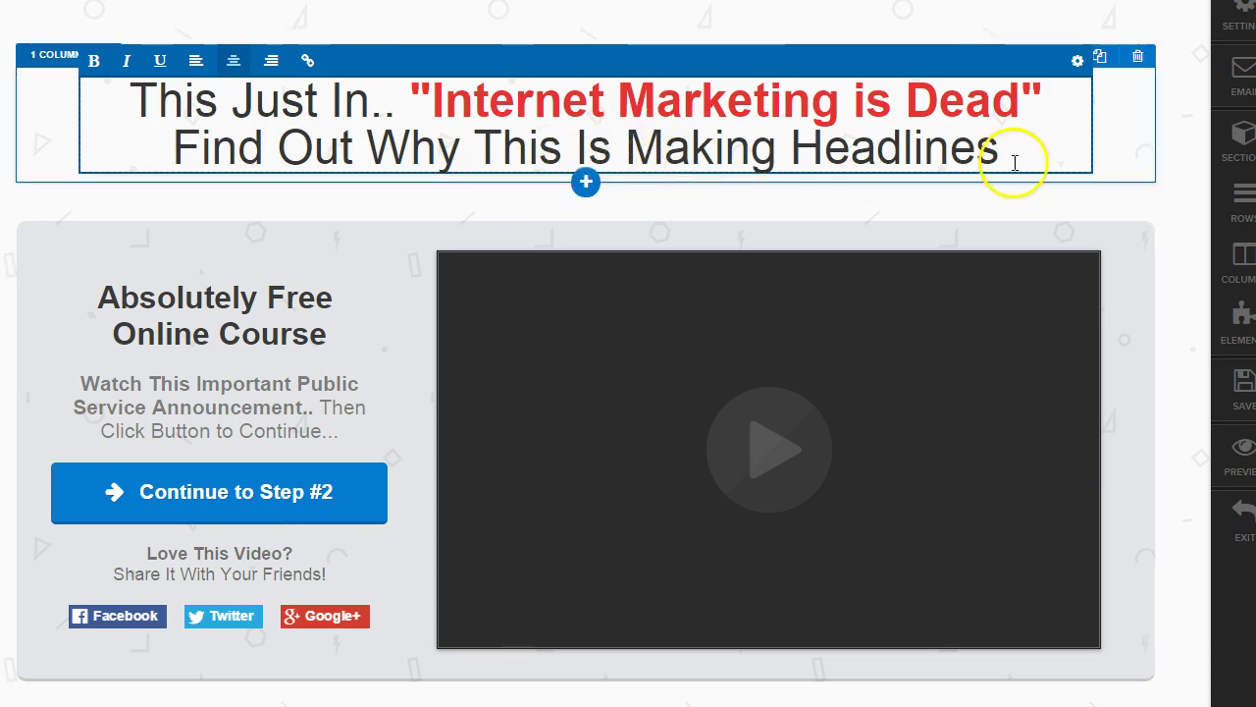
left_click(854, 214)
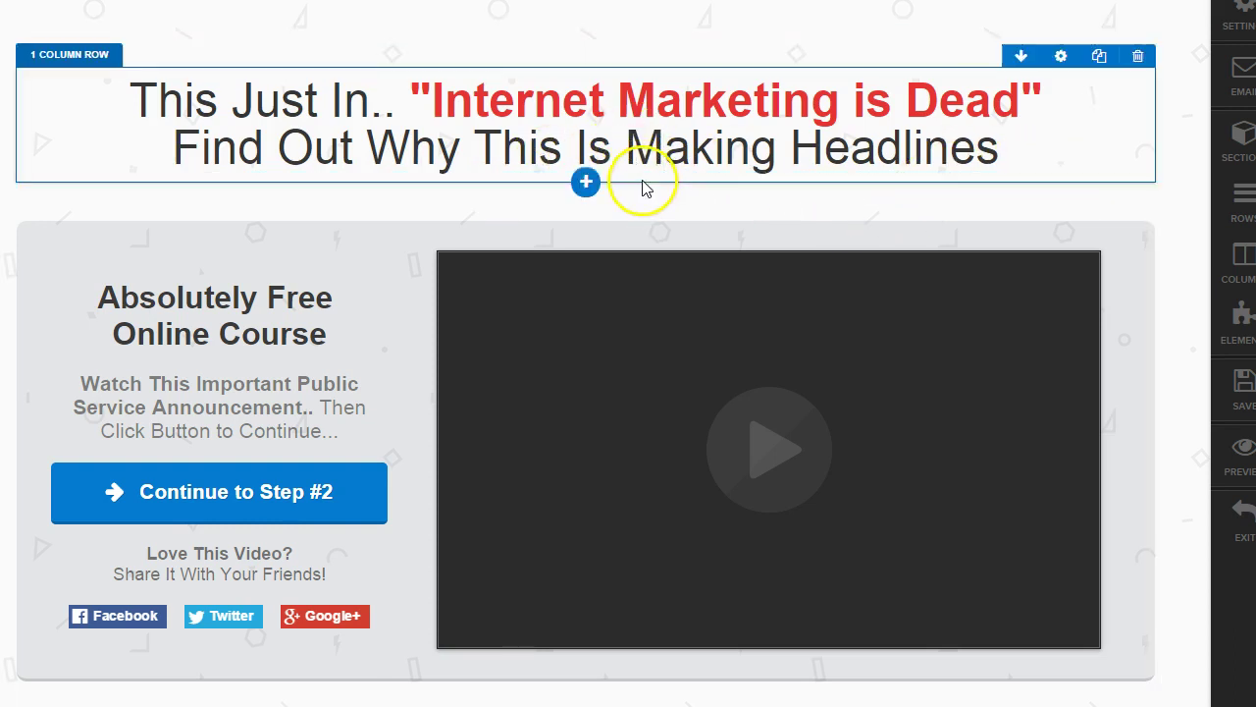
Add a text block element beneath the headline in the same one-column row.
left_click(590, 177)
left_click(553, 202)
left_click(1015, 569)
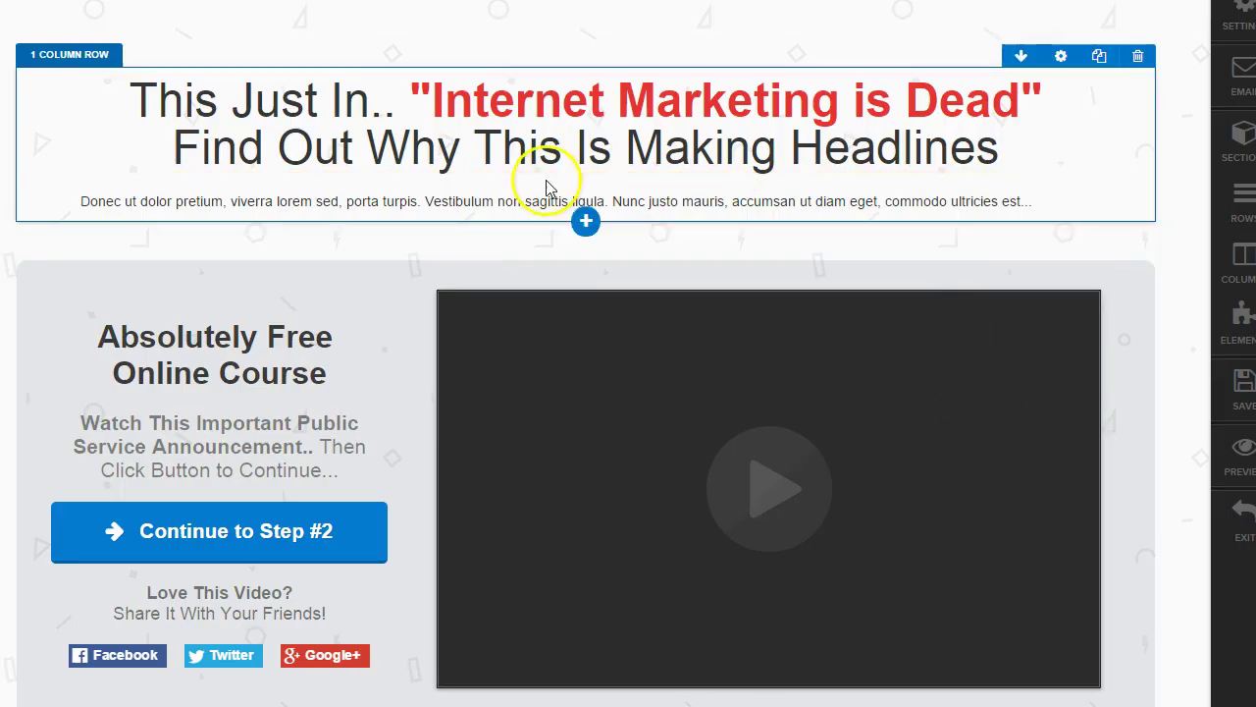
Replace the new text block's placeholder text with the copied headline in its text editor.
left_click(545, 203)
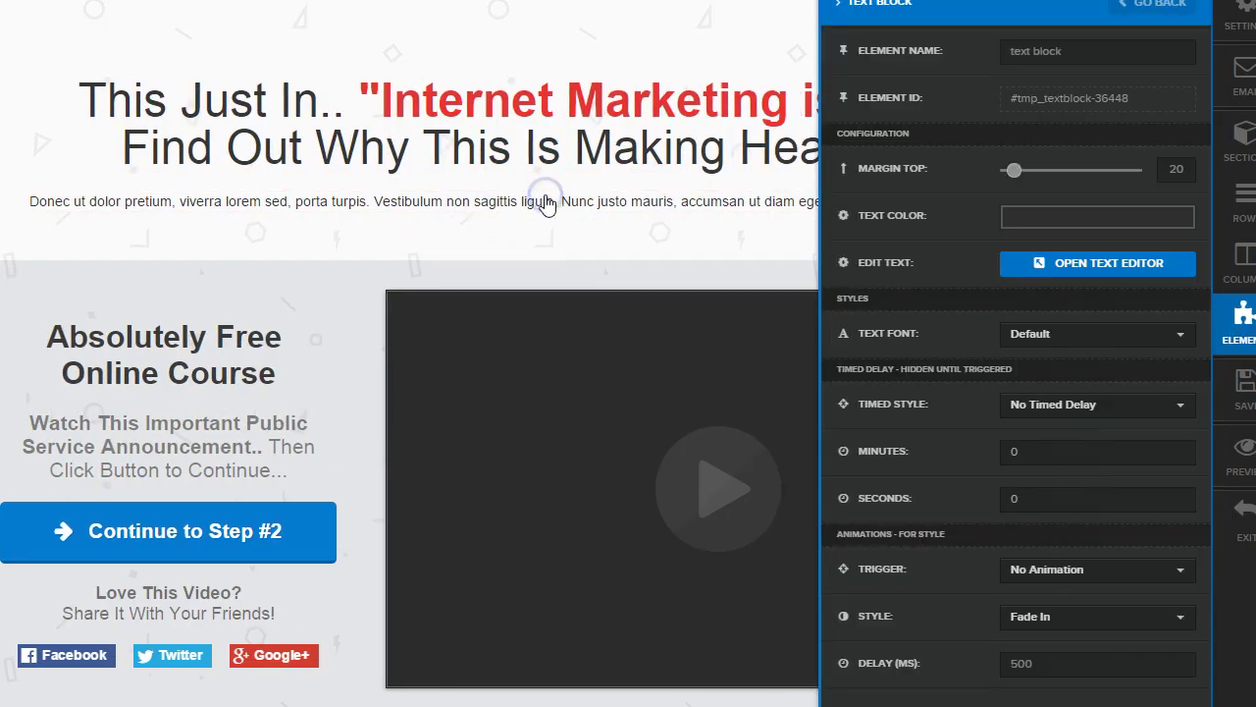
left_click(1085, 265)
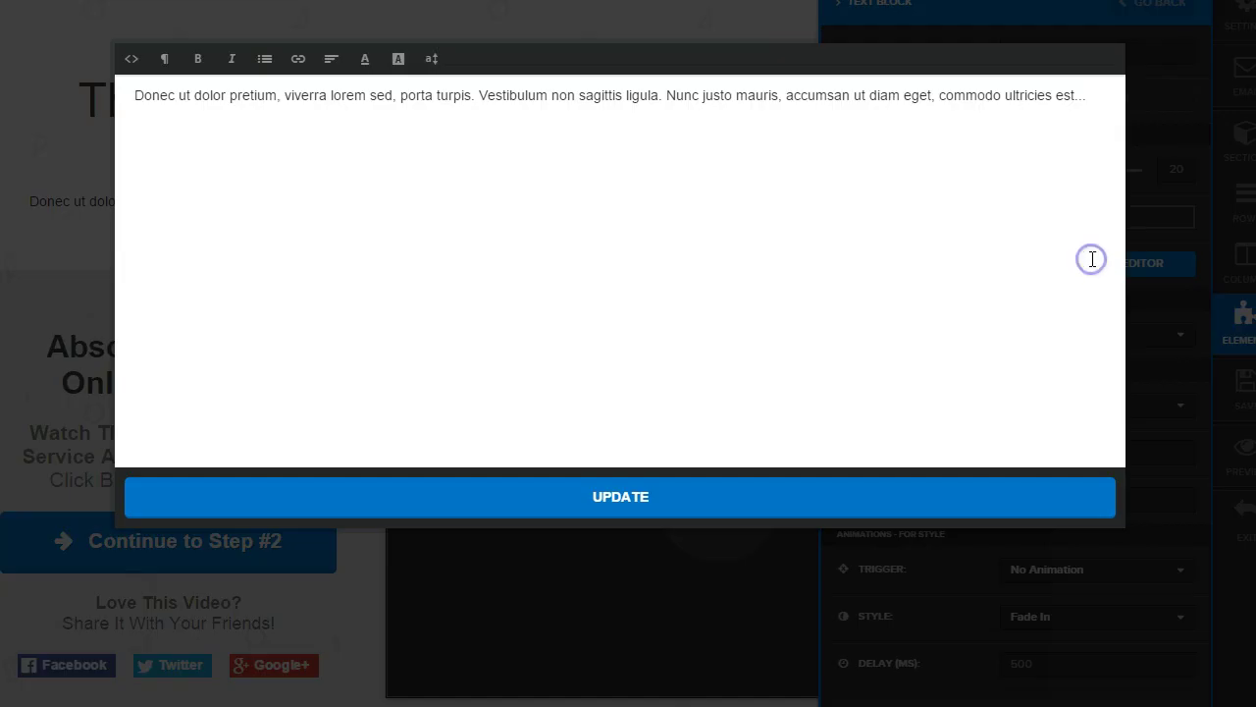
left_click_drag(1087, 98, 123, 90)
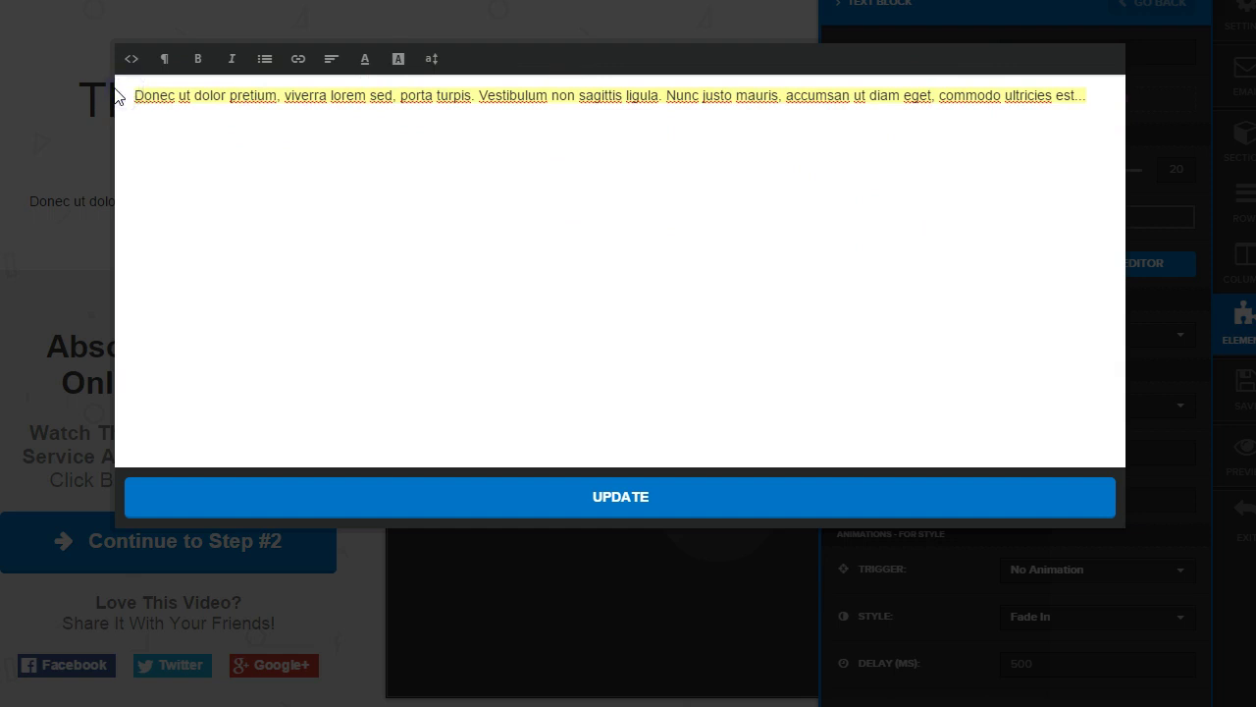
key("ctrl+v")
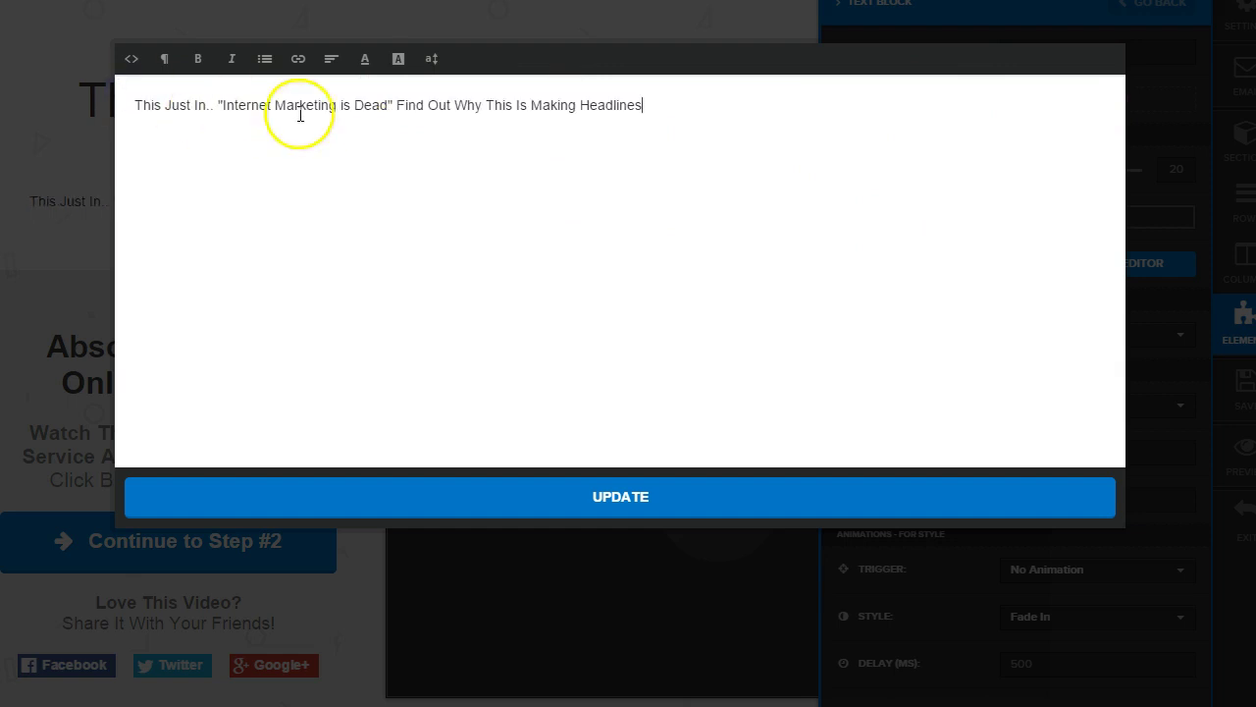
left_click(666, 105)
left_click(130, 61)
left_click(165, 105)
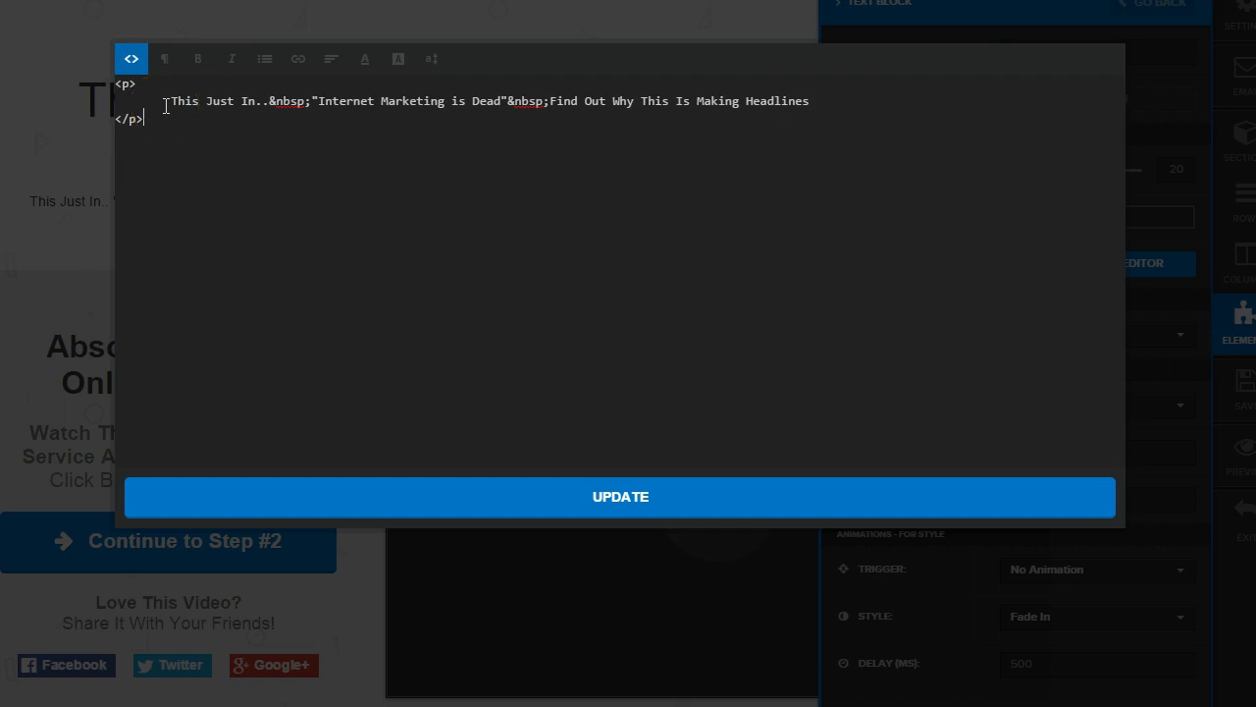
left_click(131, 59)
left_click(649, 498)
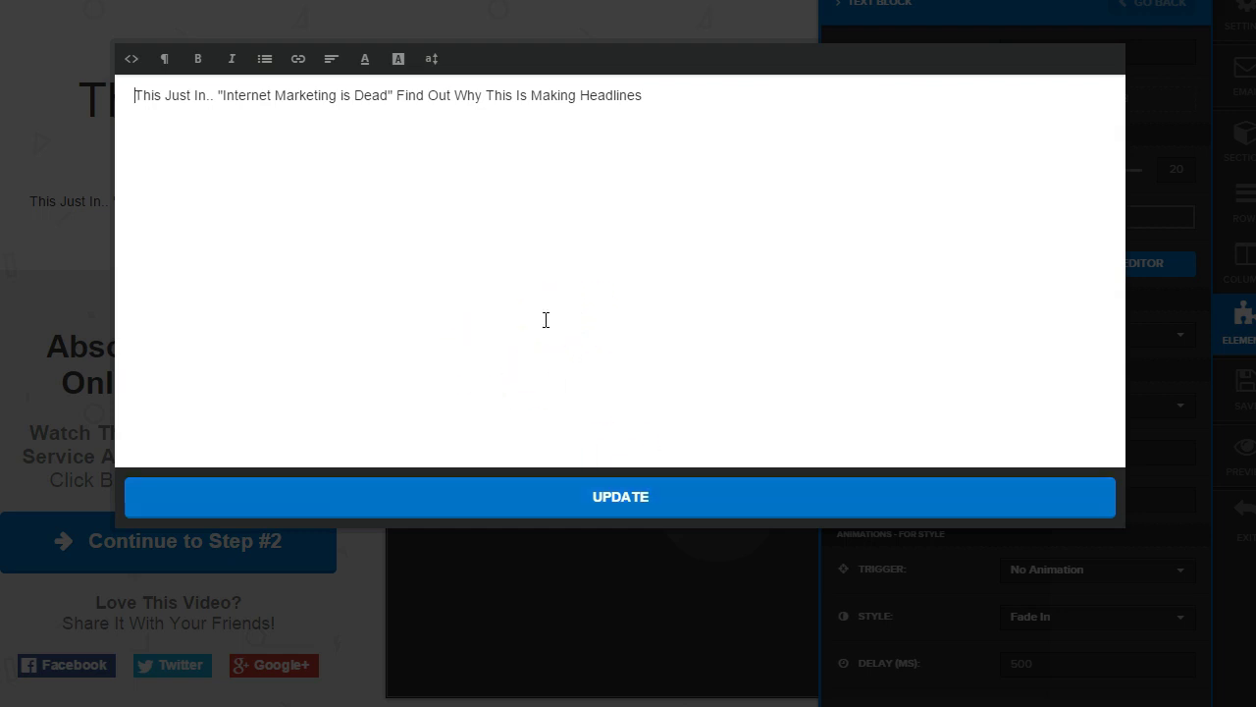
Add the inline style "font-size:48px;" to the opening paragraph tag in the text block's HTML source.
left_click(130, 61)
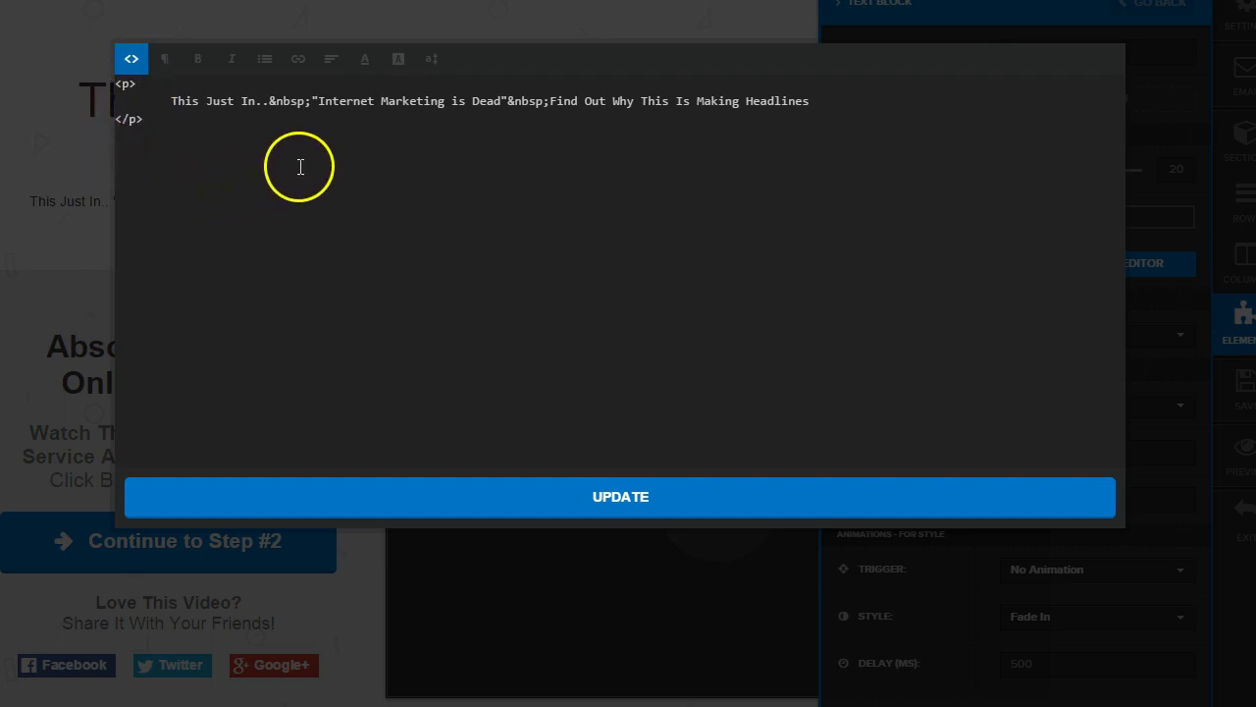
left_click(130, 86)
type("style")
key("BackSpace")
type("e=\"")
type("font")
type("-size:")
key("BackSpace")
key("BackSpace")
key("BackSpace")
key("BackSpace")
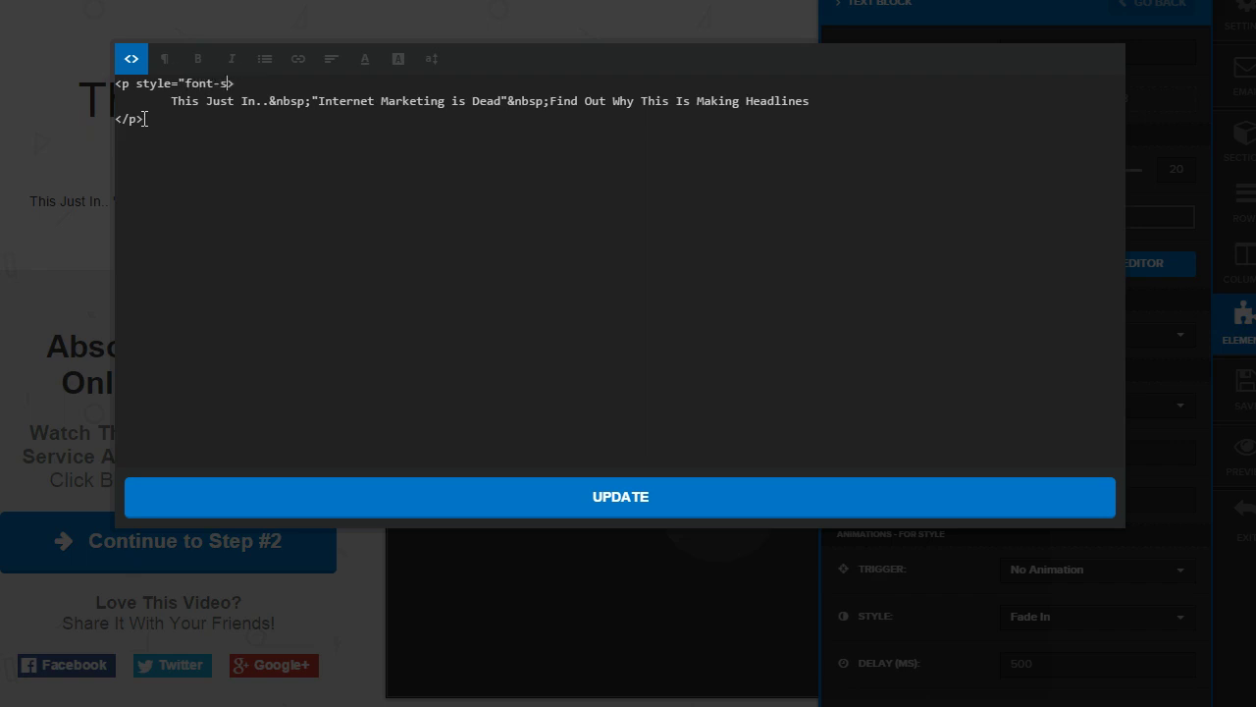
type("ize=")
key("BackSpace")
type(":48px;\"")
Check the styled text in both the visual and source views, and update the text block.
left_click(133, 60)
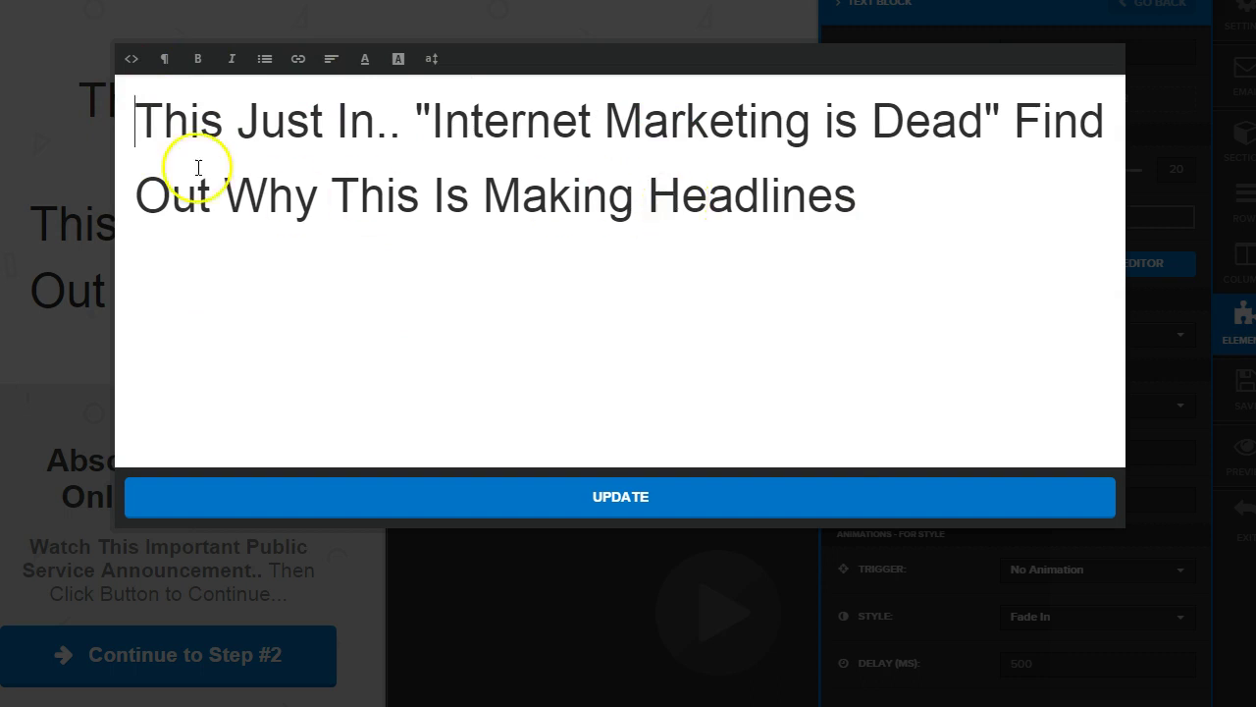
left_click(132, 60)
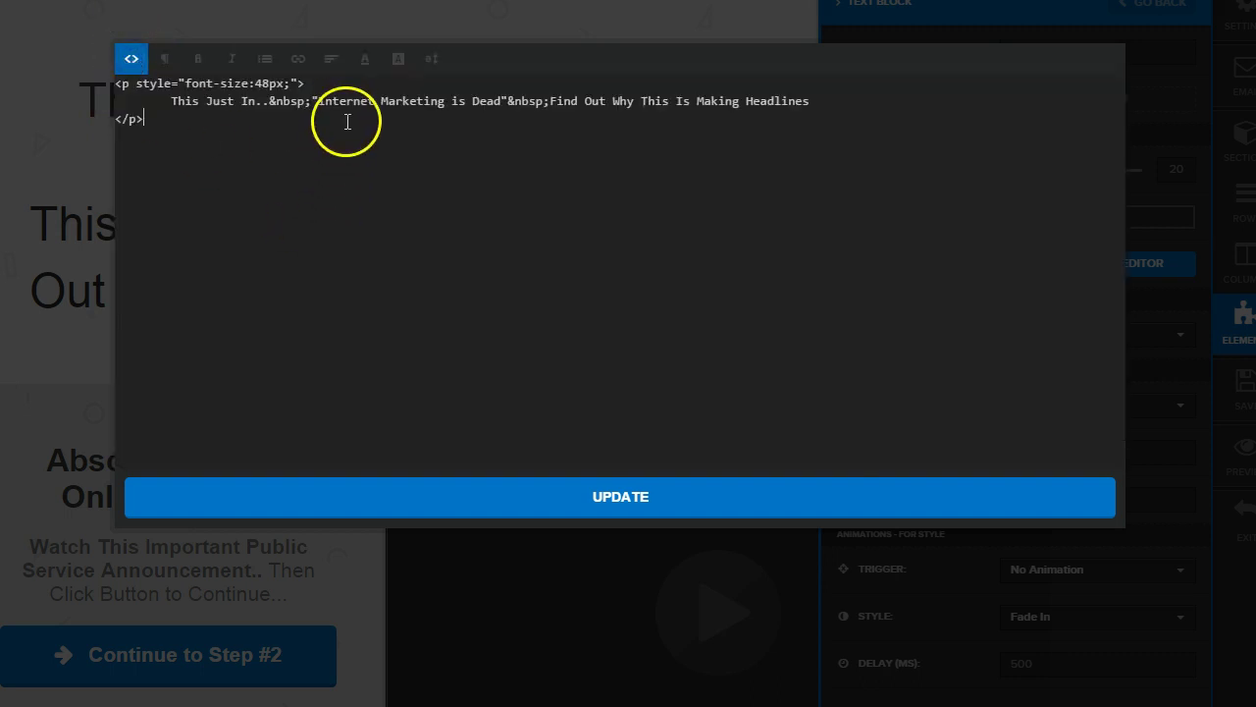
left_click(131, 59)
left_click(645, 511)
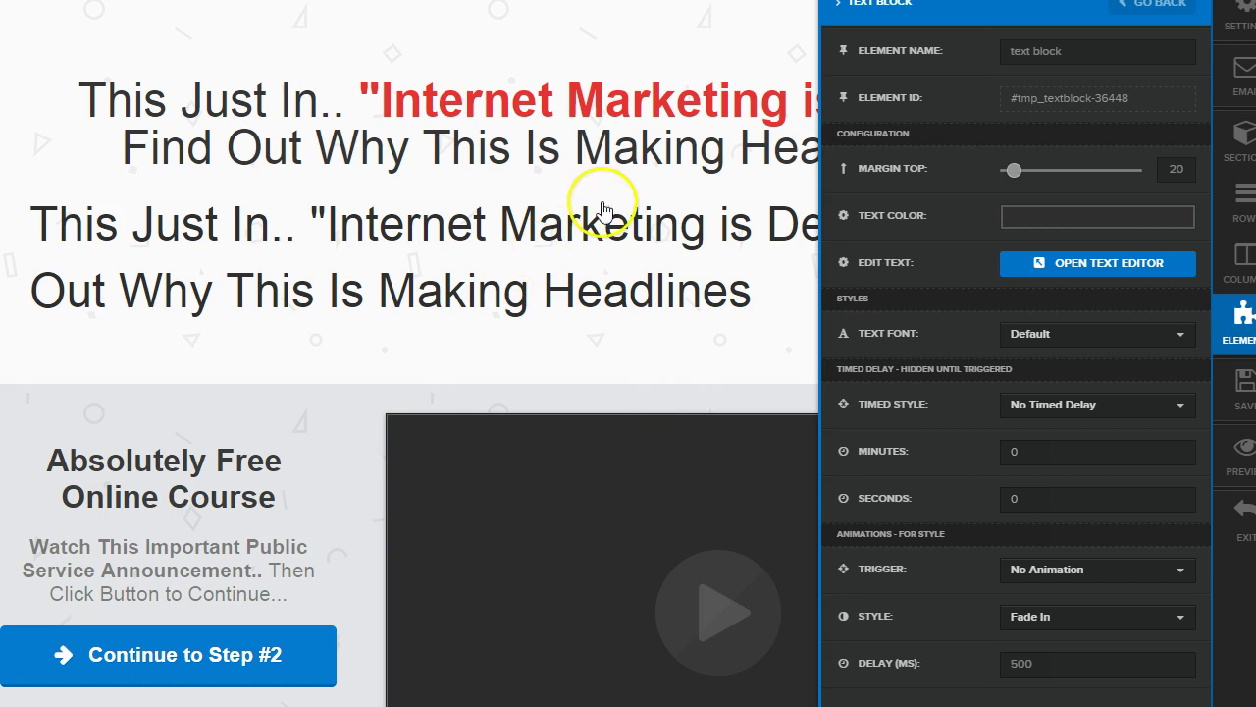
Copy the bold color code #e63333 from the big headline's settings.
left_click(634, 118)
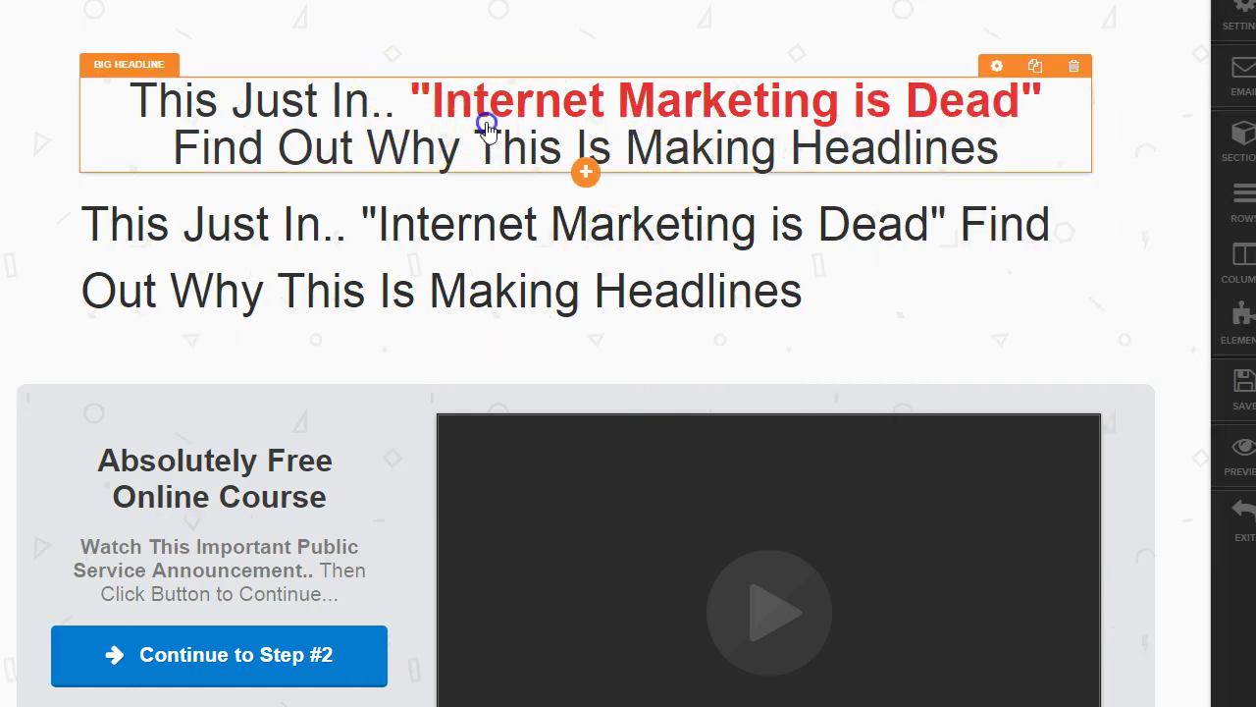
left_click(481, 125)
left_click_drag(409, 86, 1042, 103)
right_click(1013, 94)
left_click(885, 88)
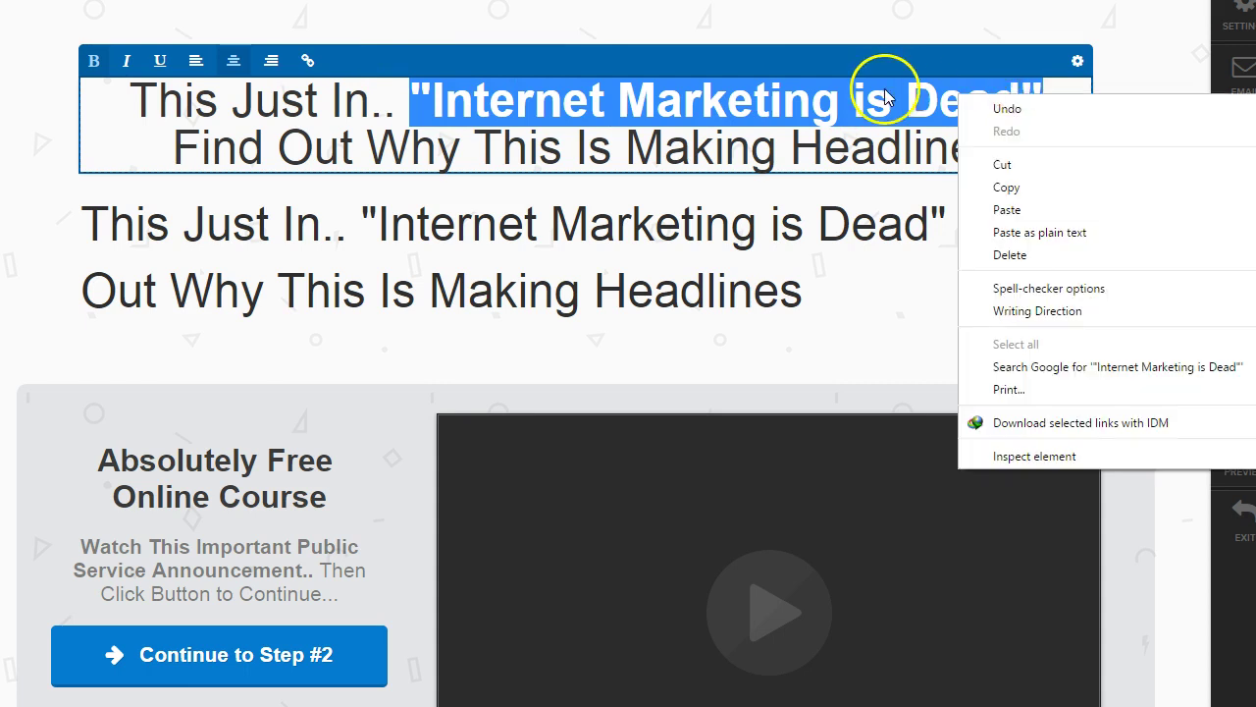
left_click(1076, 61)
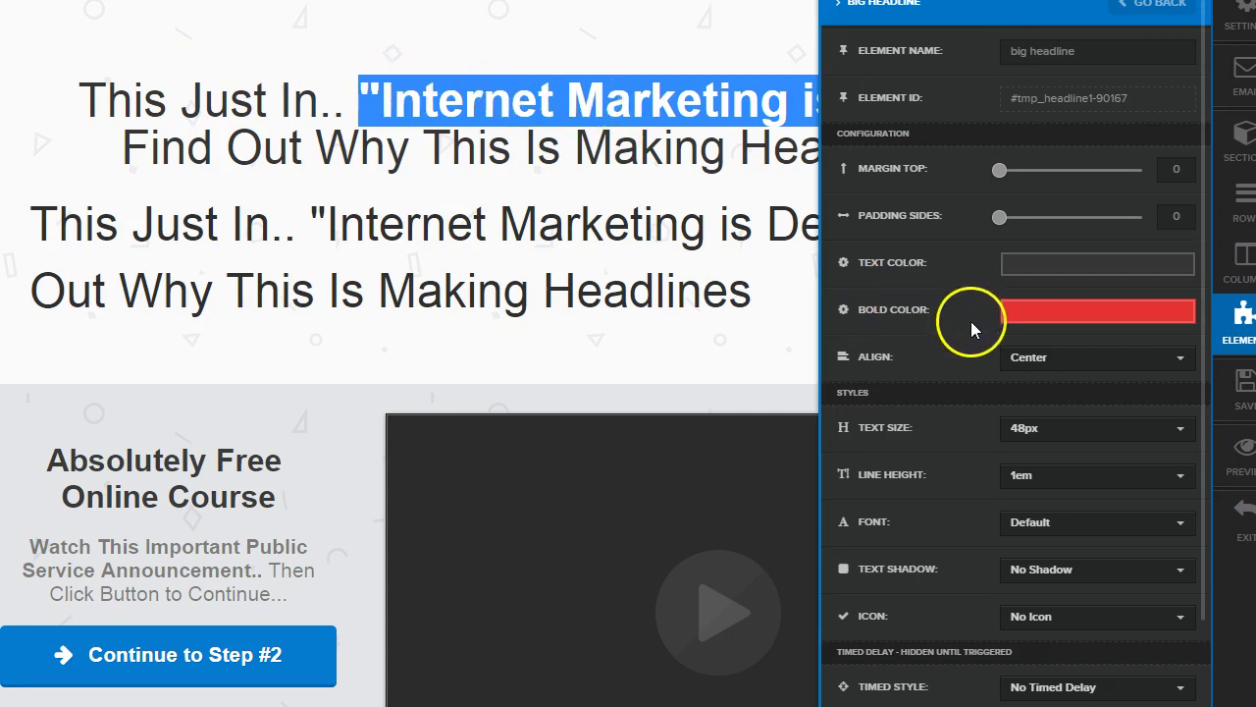
left_click(1051, 314)
left_click_drag(1074, 528, 971, 523)
key("ctrl+c")
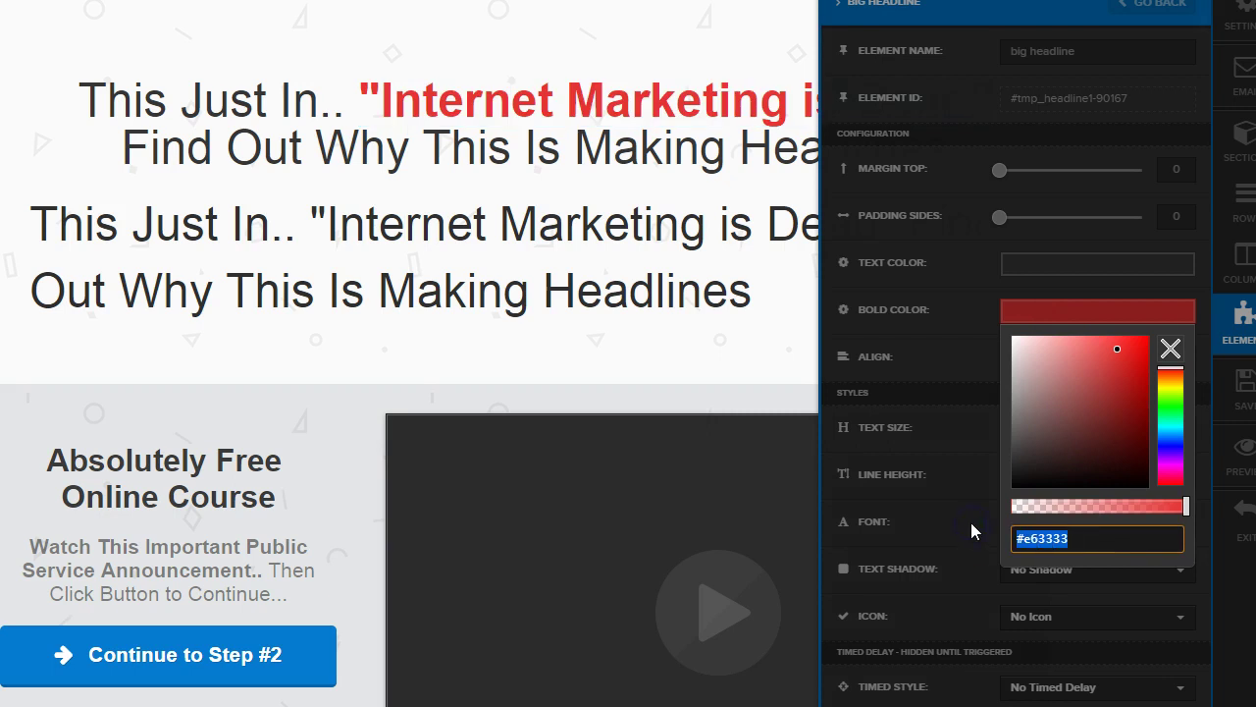
Reopen the lower text block in the text editor and display its HTML source.
left_click(563, 244)
left_click(628, 238)
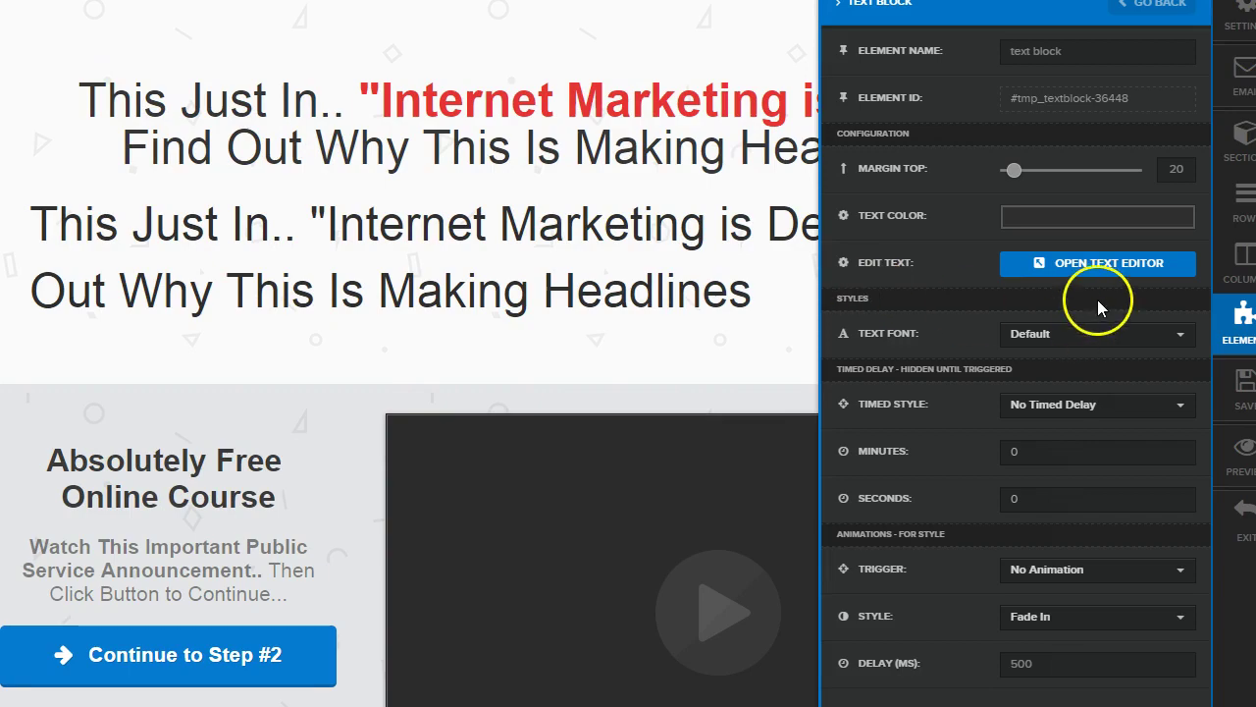
left_click(1099, 260)
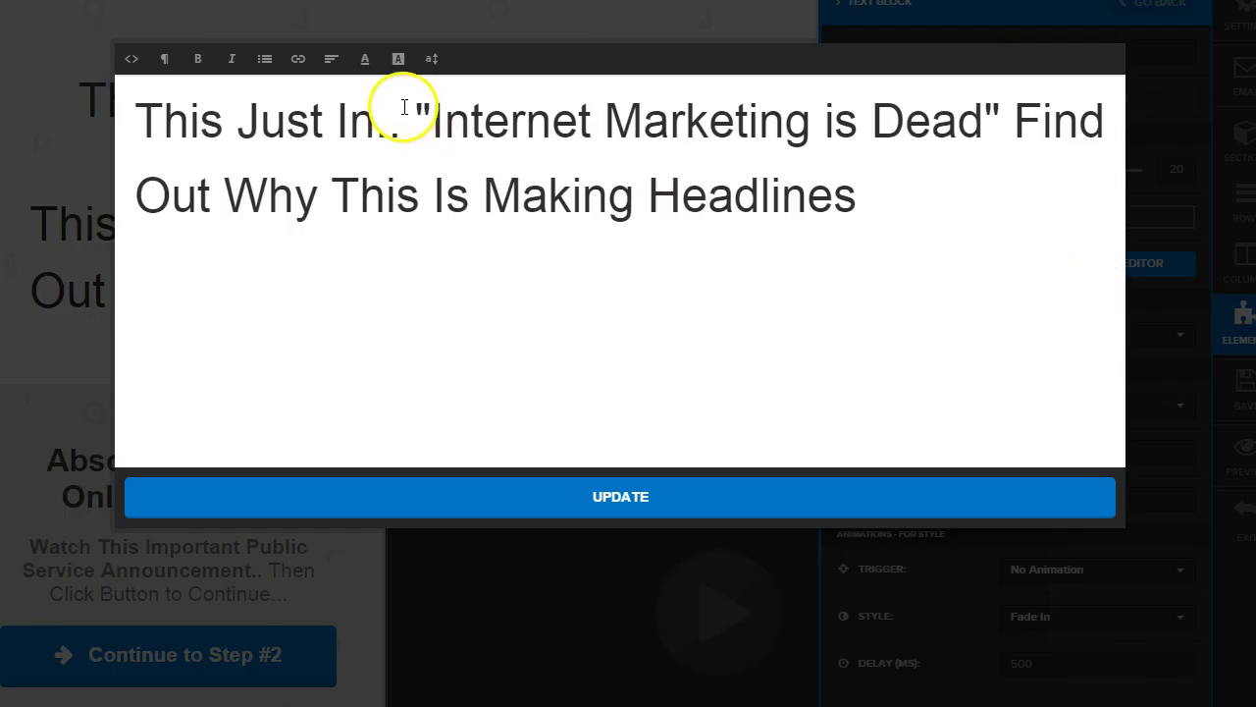
left_click(130, 59)
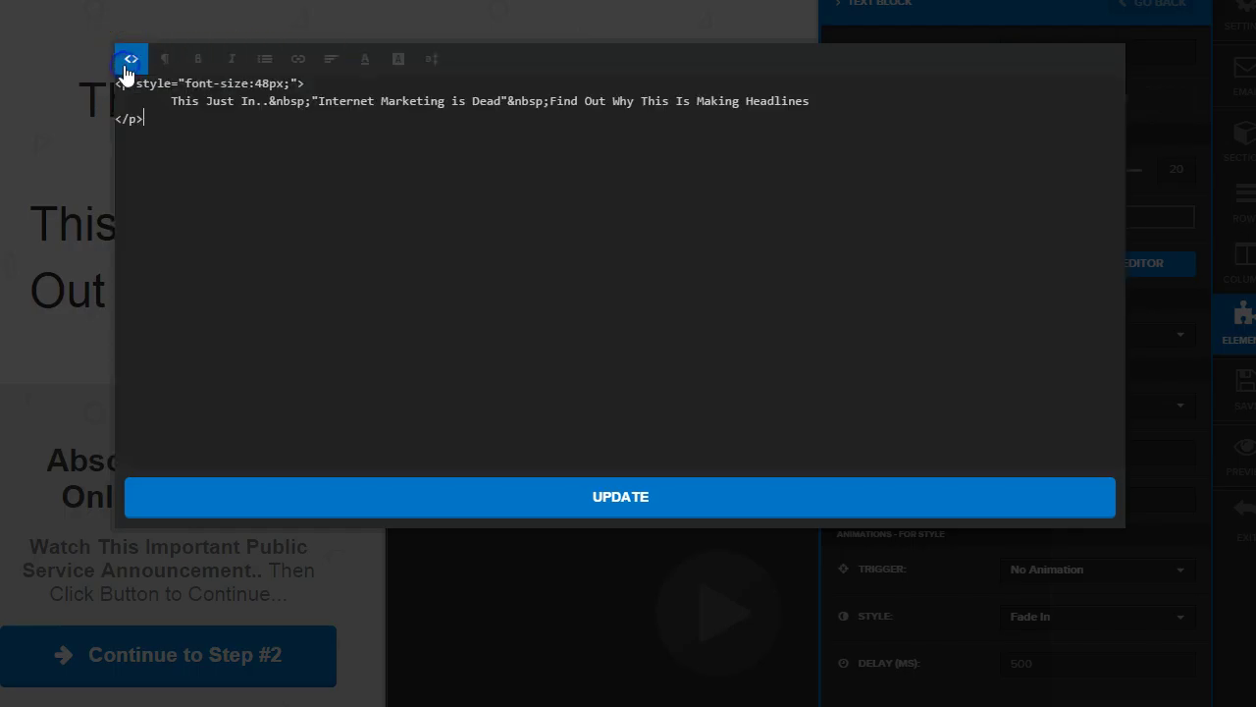
Insert the opening tag <span style="color:#e63333;"> directly before "Internet Marketing is Dead" in the HTML source.
left_click(308, 100)
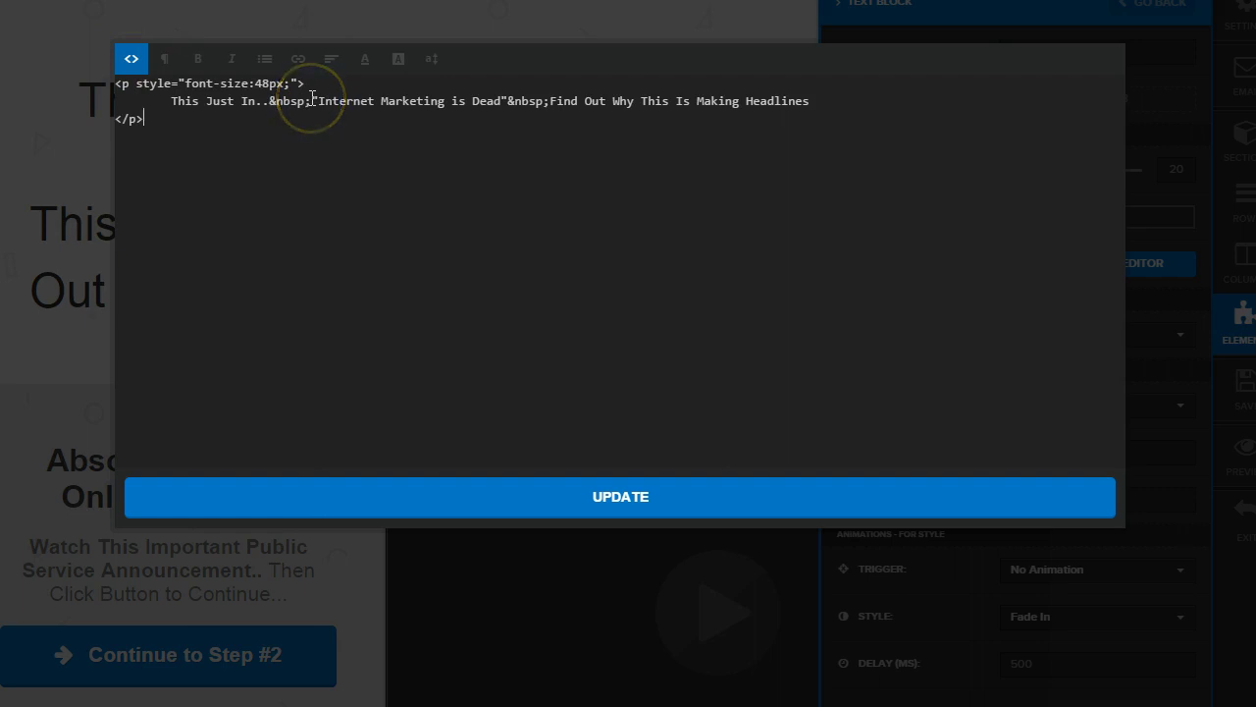
left_click(417, 190)
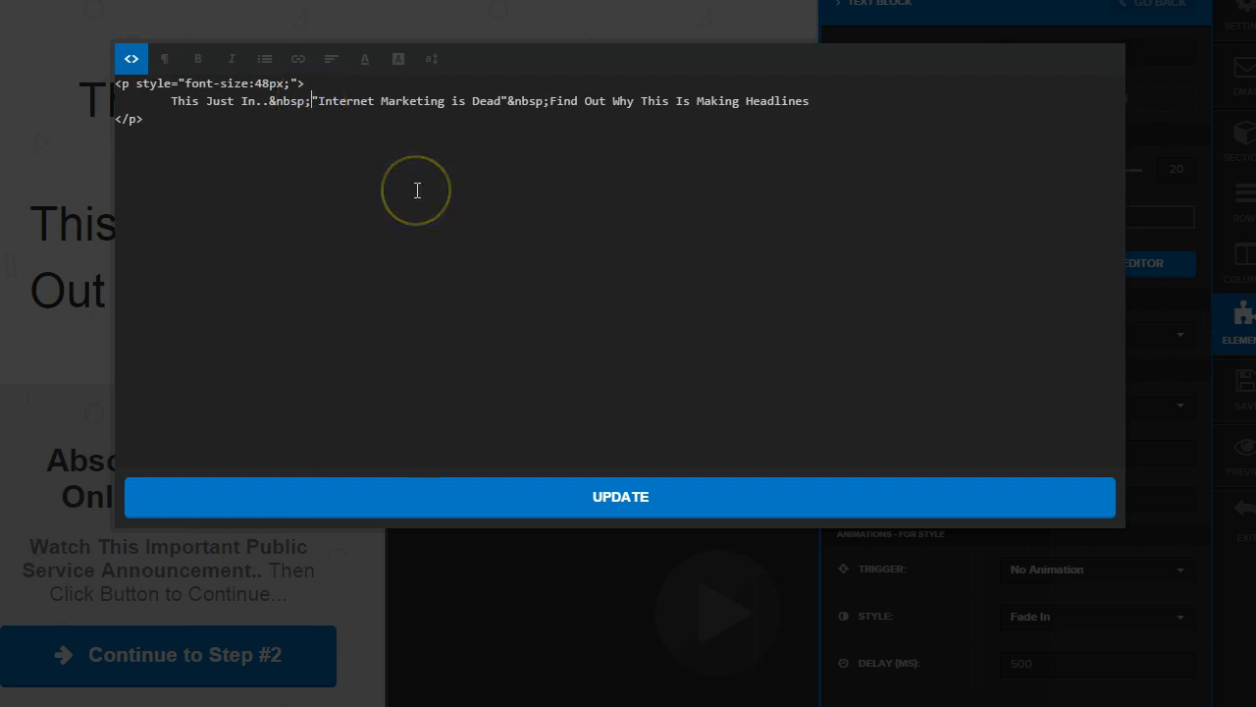
type("<span")
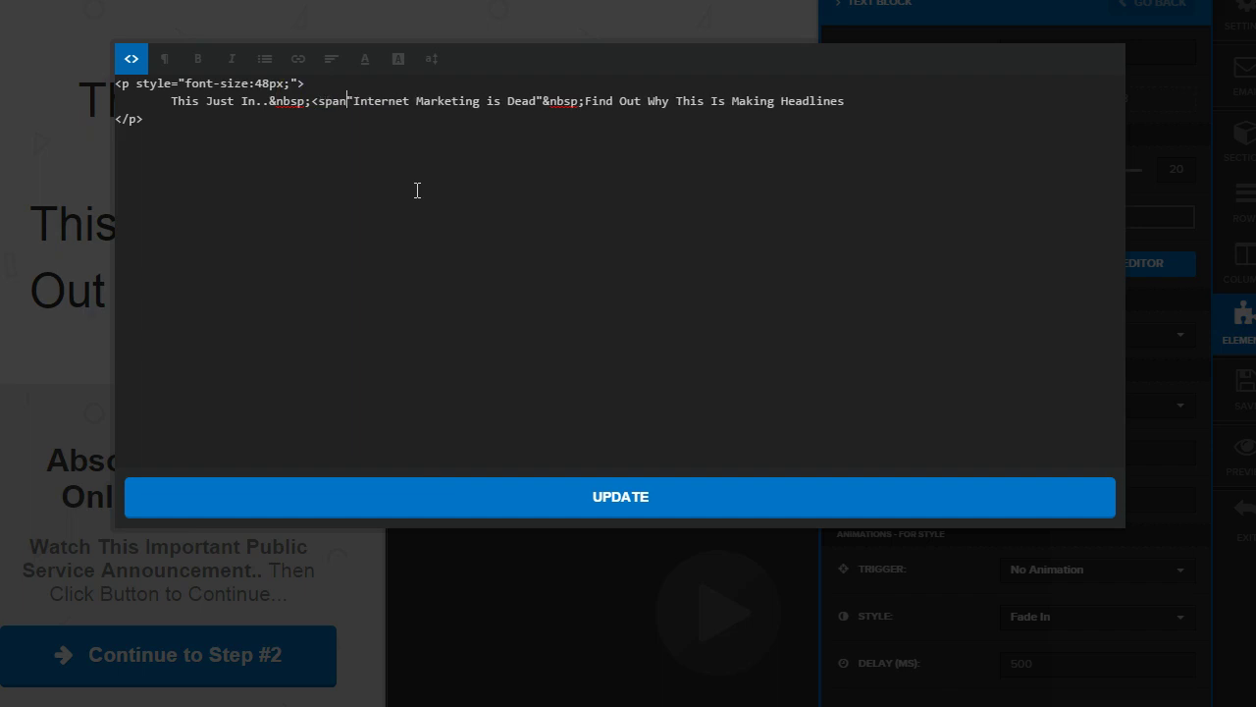
type(" style")
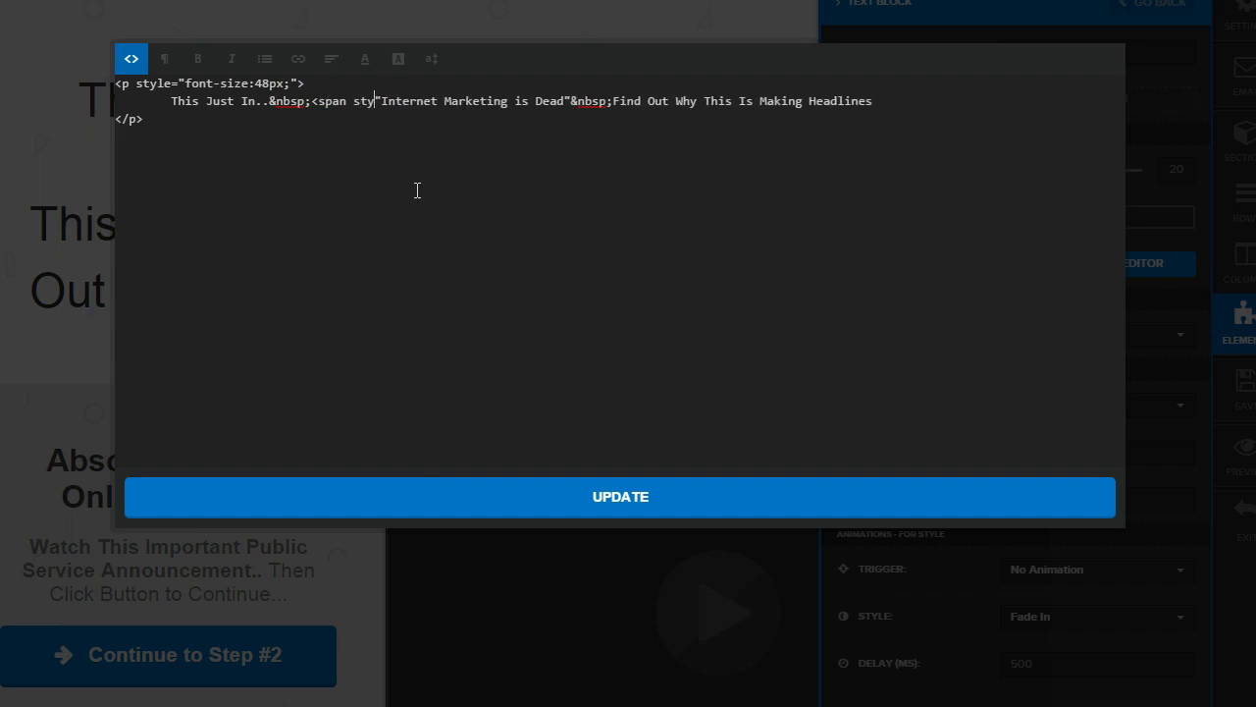
type("\"")
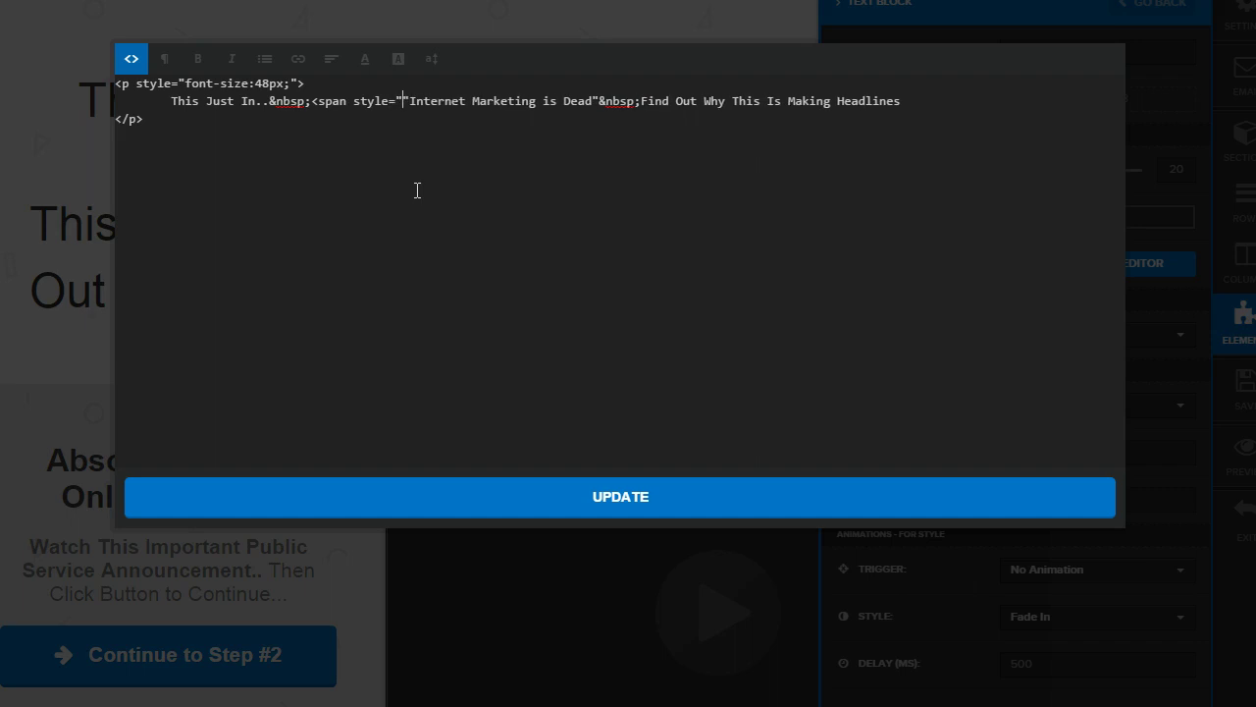
type("color:")
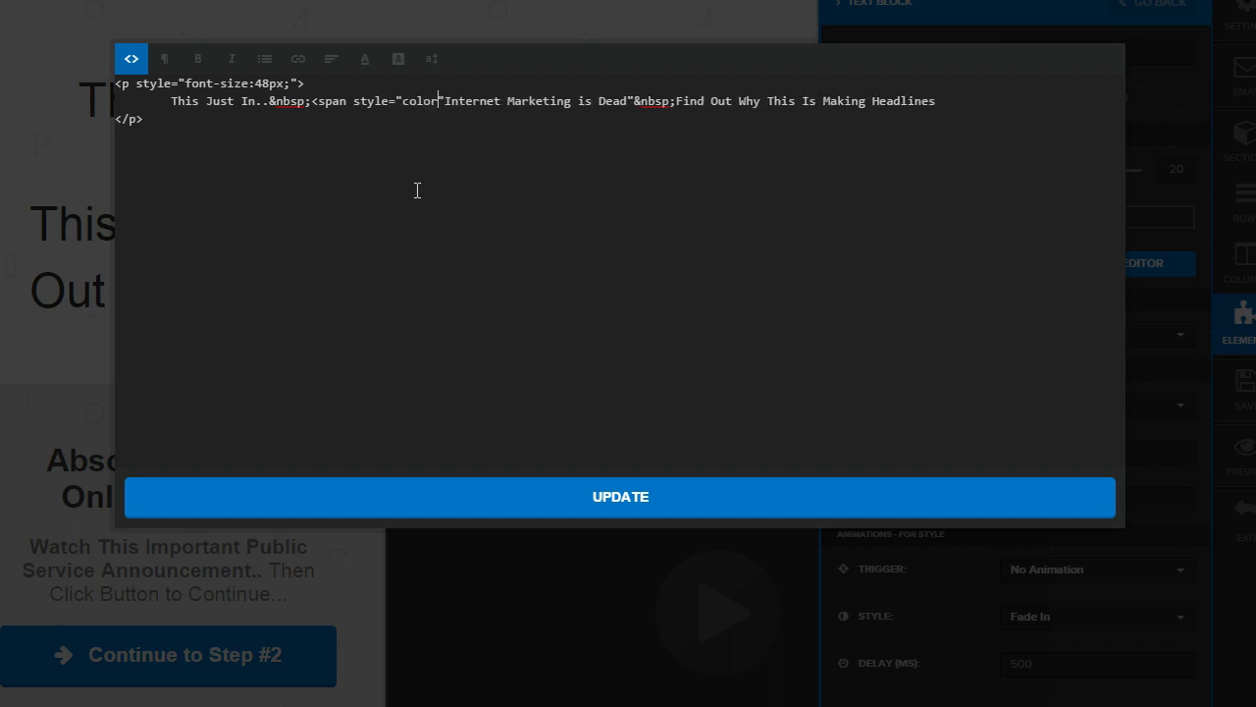
key("ctrl+v")
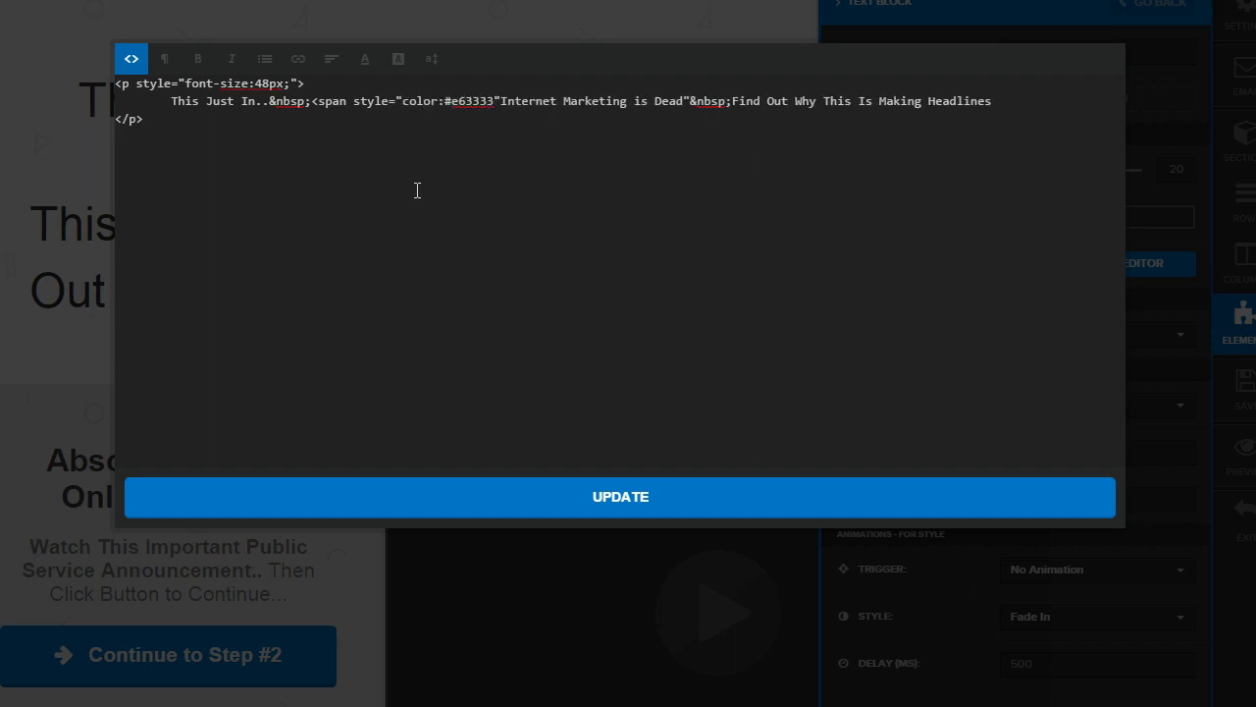
type(";")
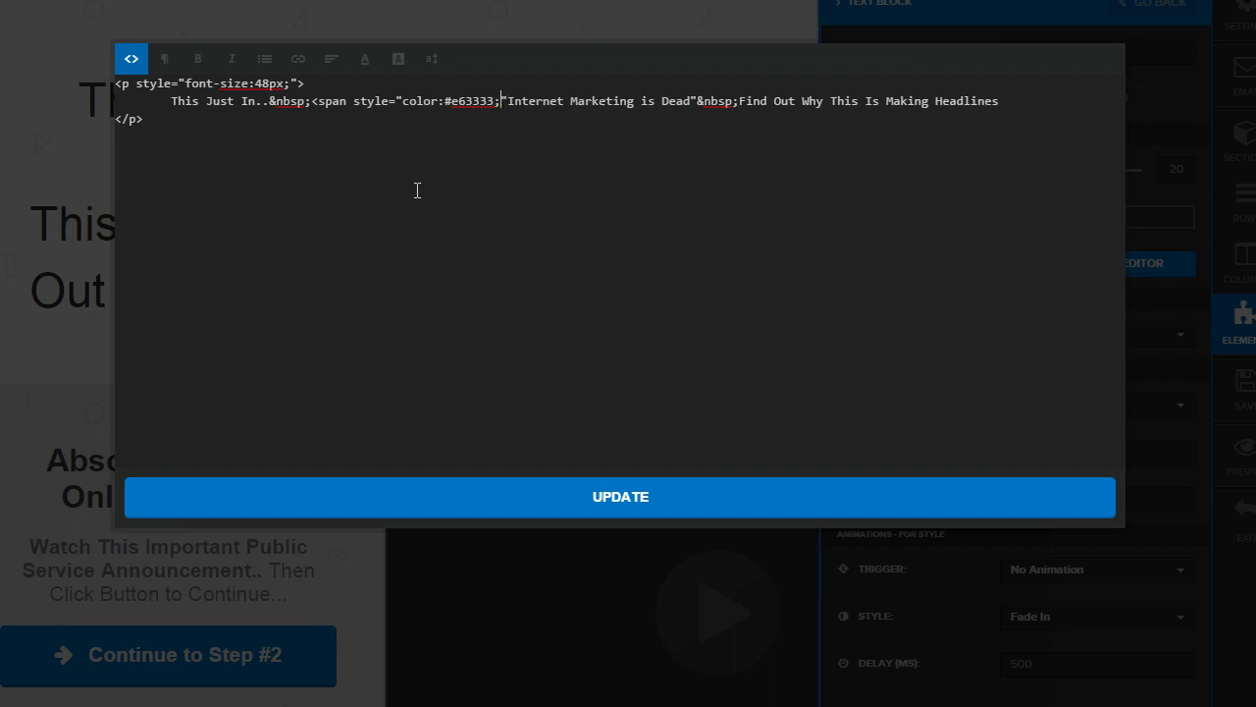
type("\"")
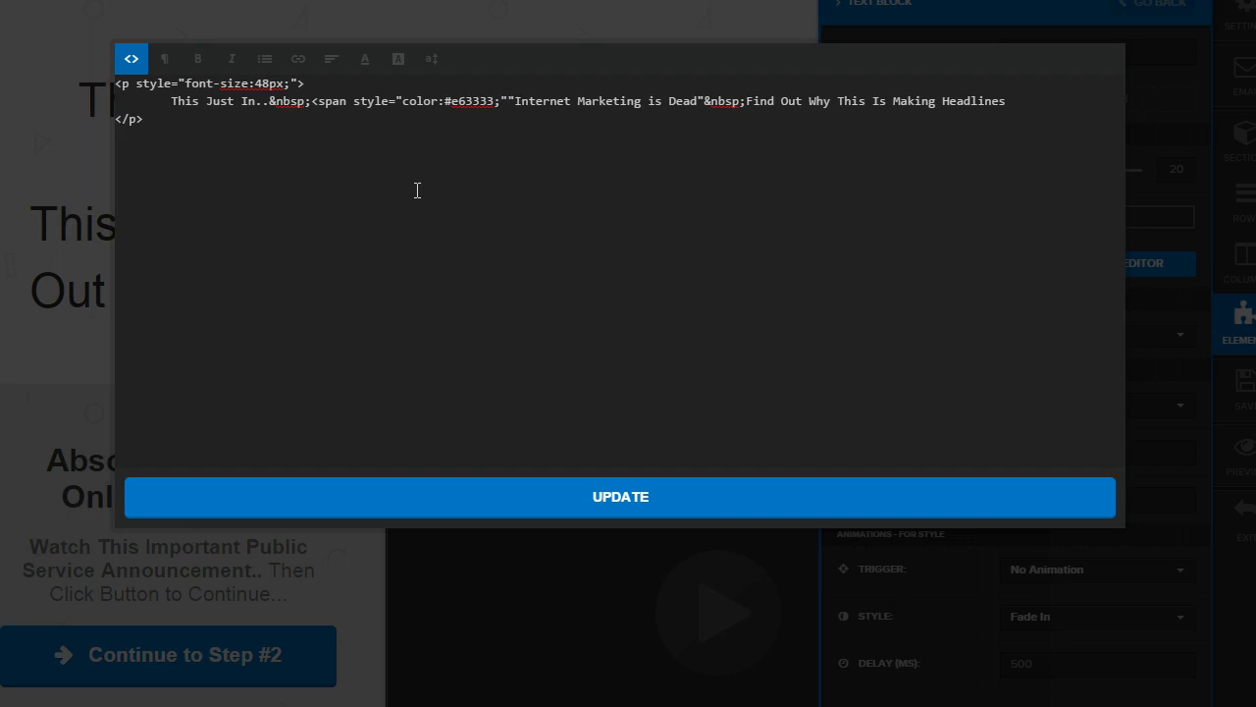
type(">")
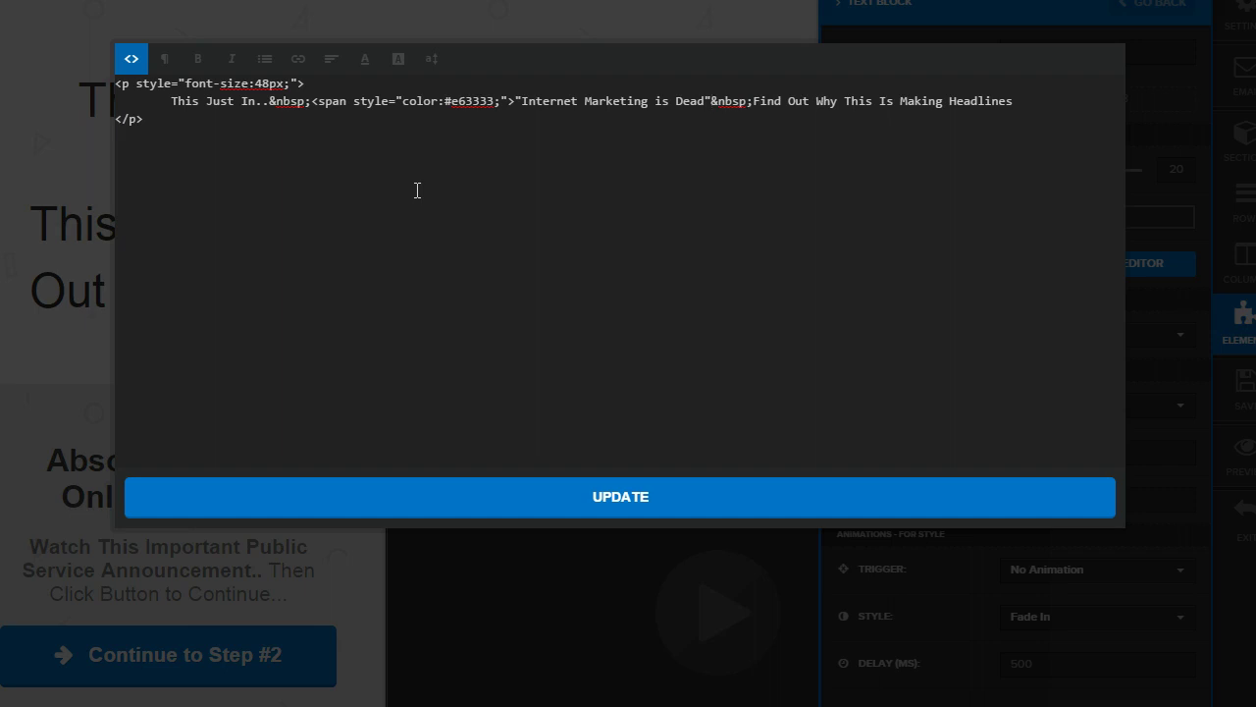
Close the span with </span> right after the quoted phrase "Internet Marketing is Dead" and return to the visual view.
type("</span")
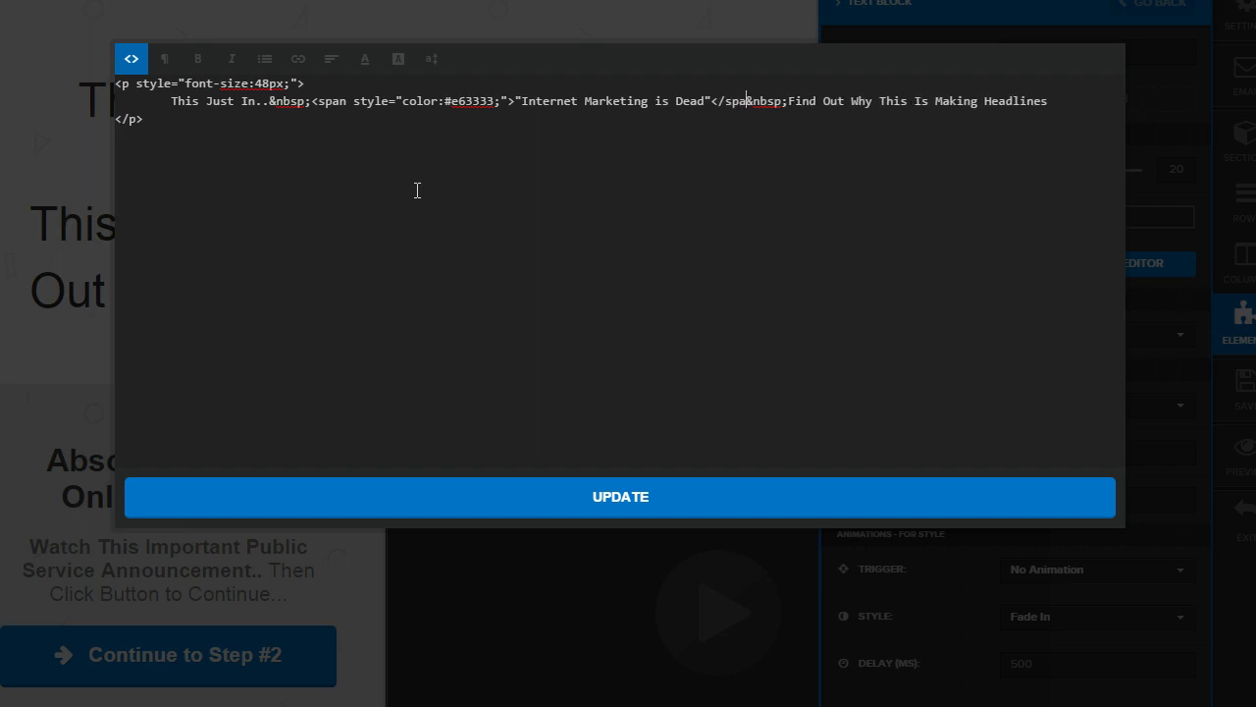
type(">")
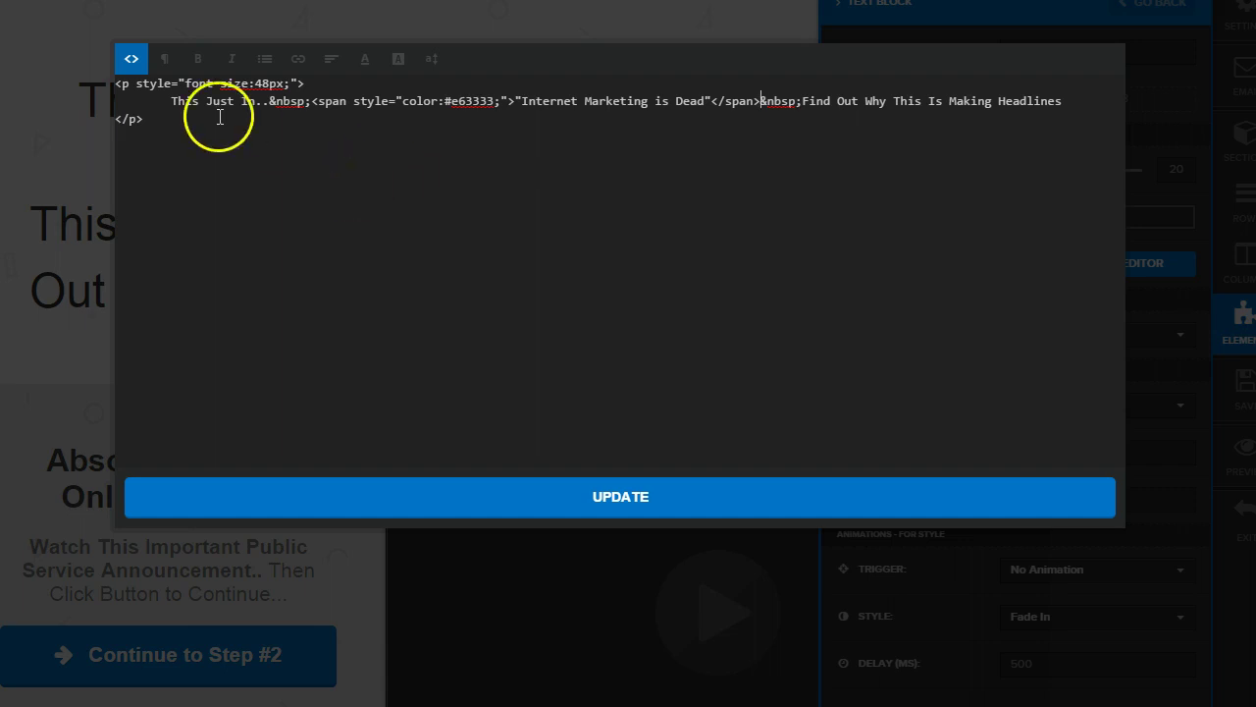
left_click(132, 61)
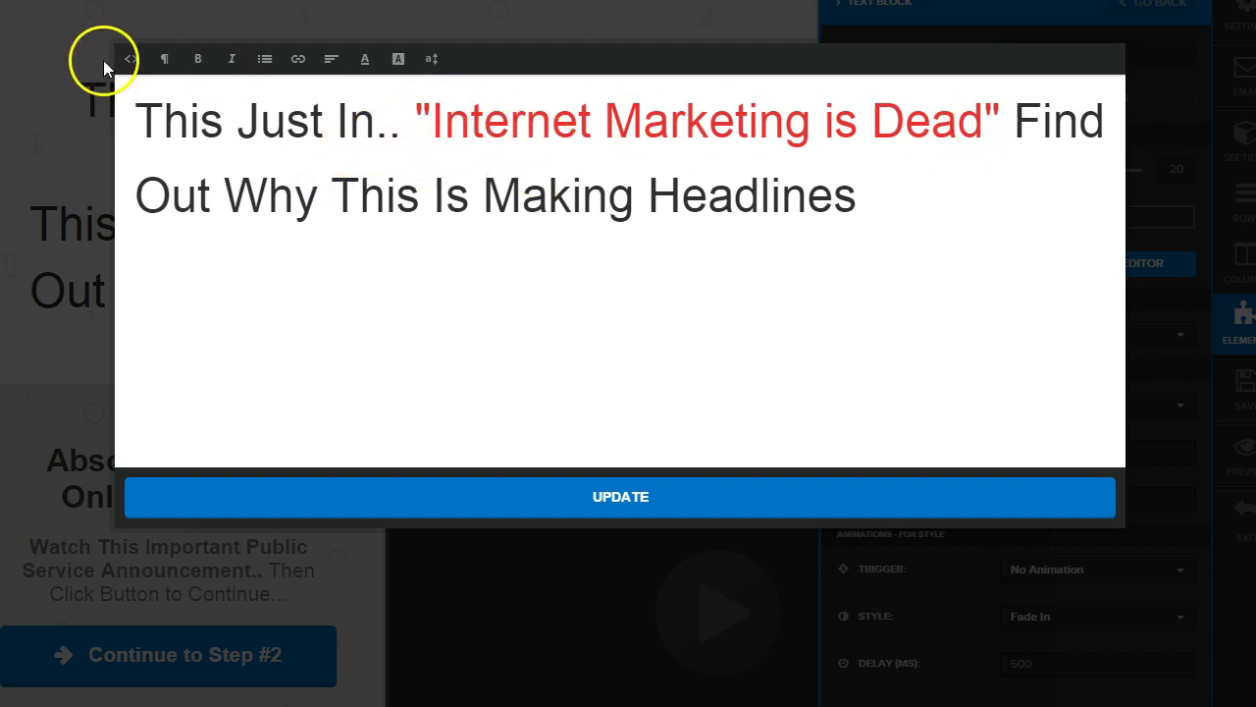
Wrap the quoted phrase inside the red span in <strong> tags in the HTML source, and return to the visual view.
left_click(129, 60)
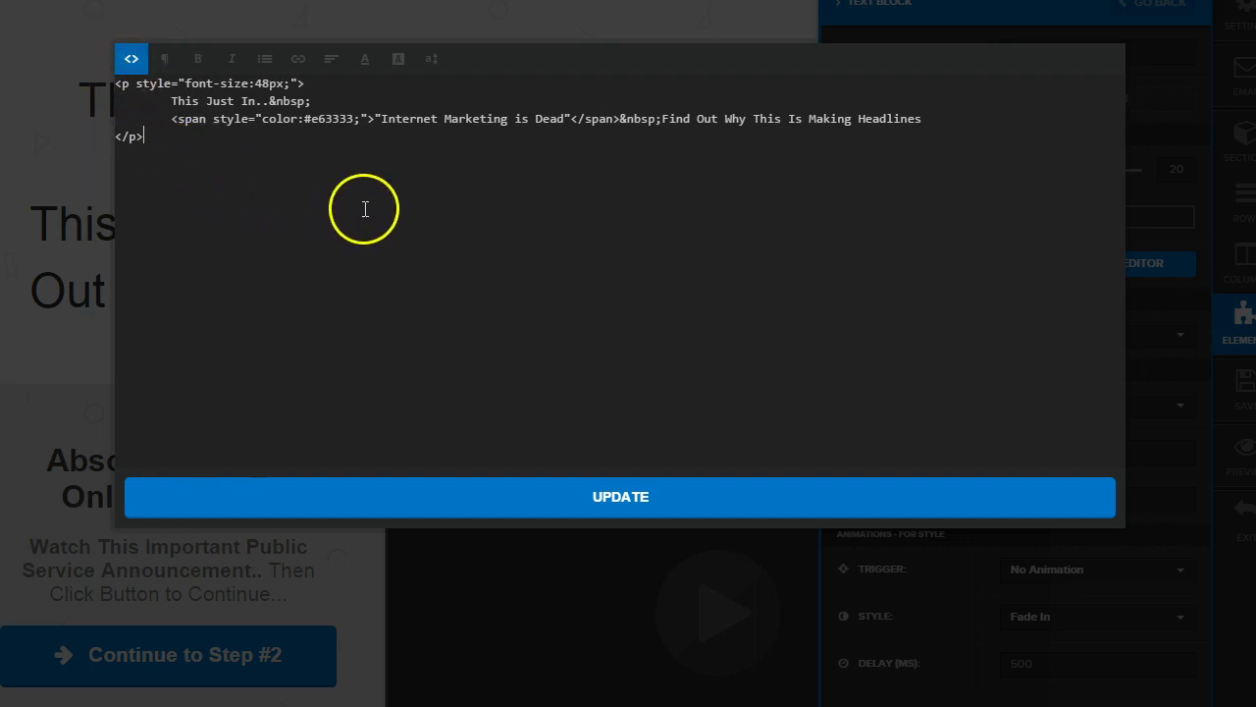
left_click(373, 118)
type("<strong")
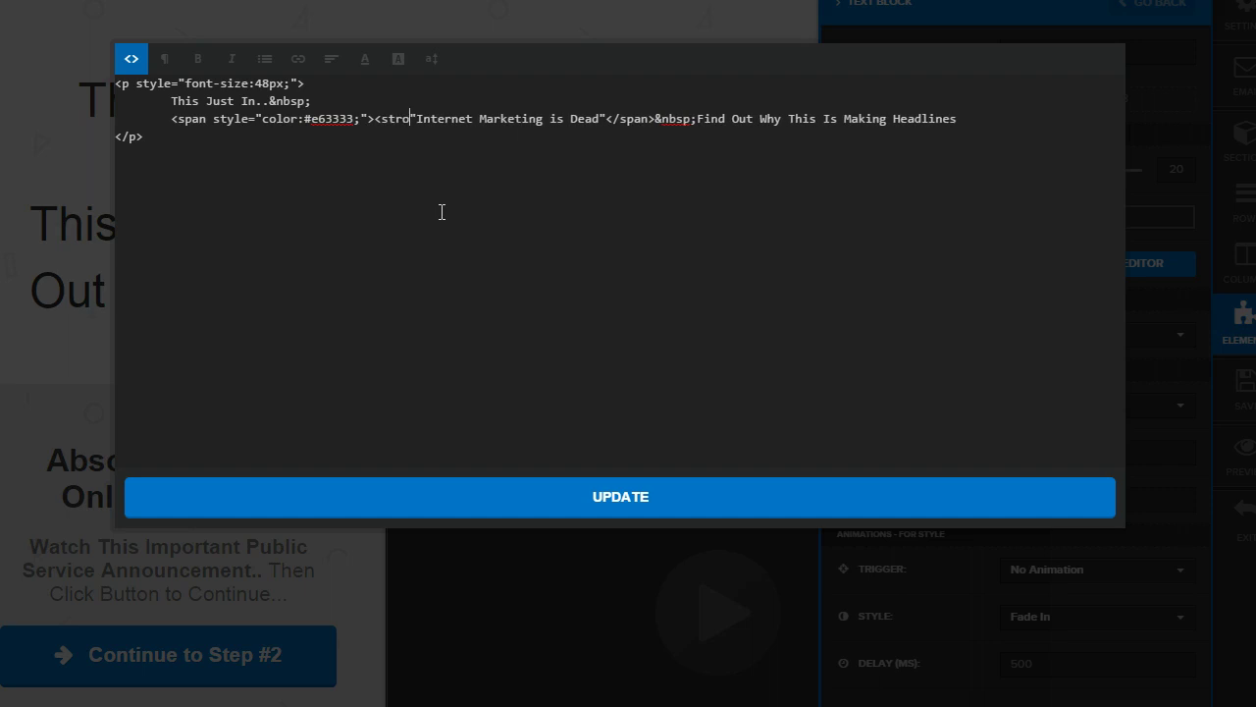
type(">")
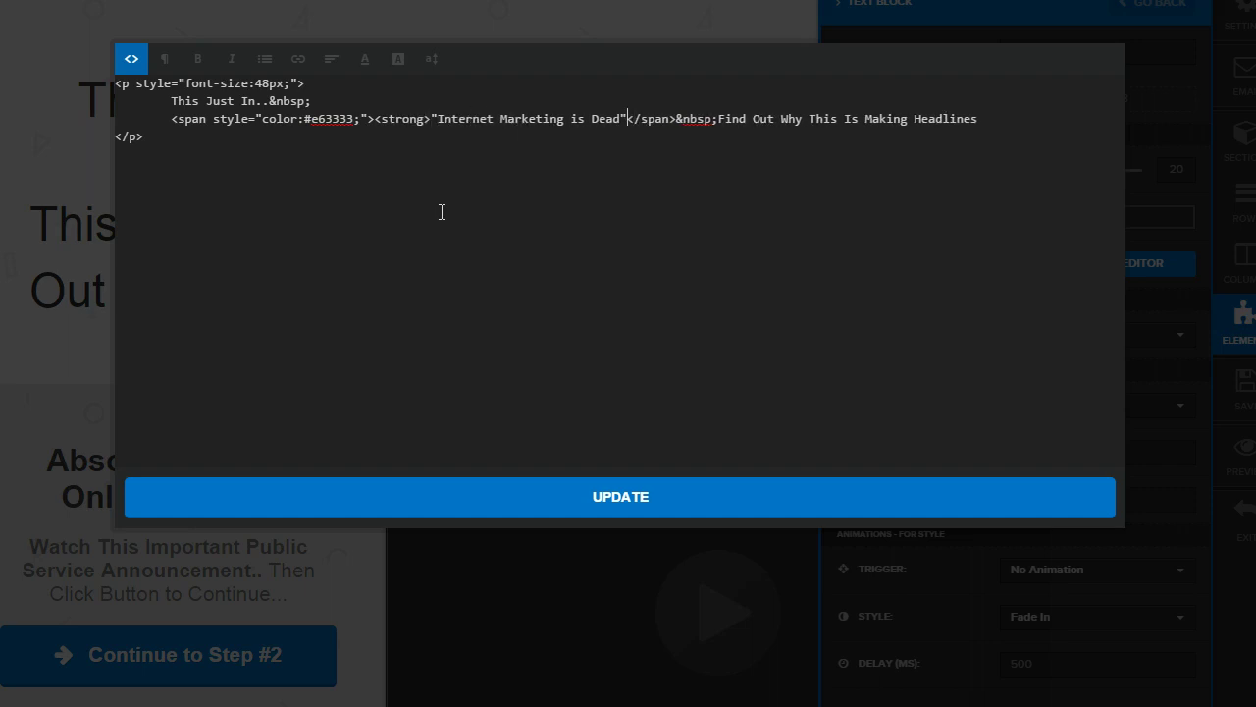
type("</strong")
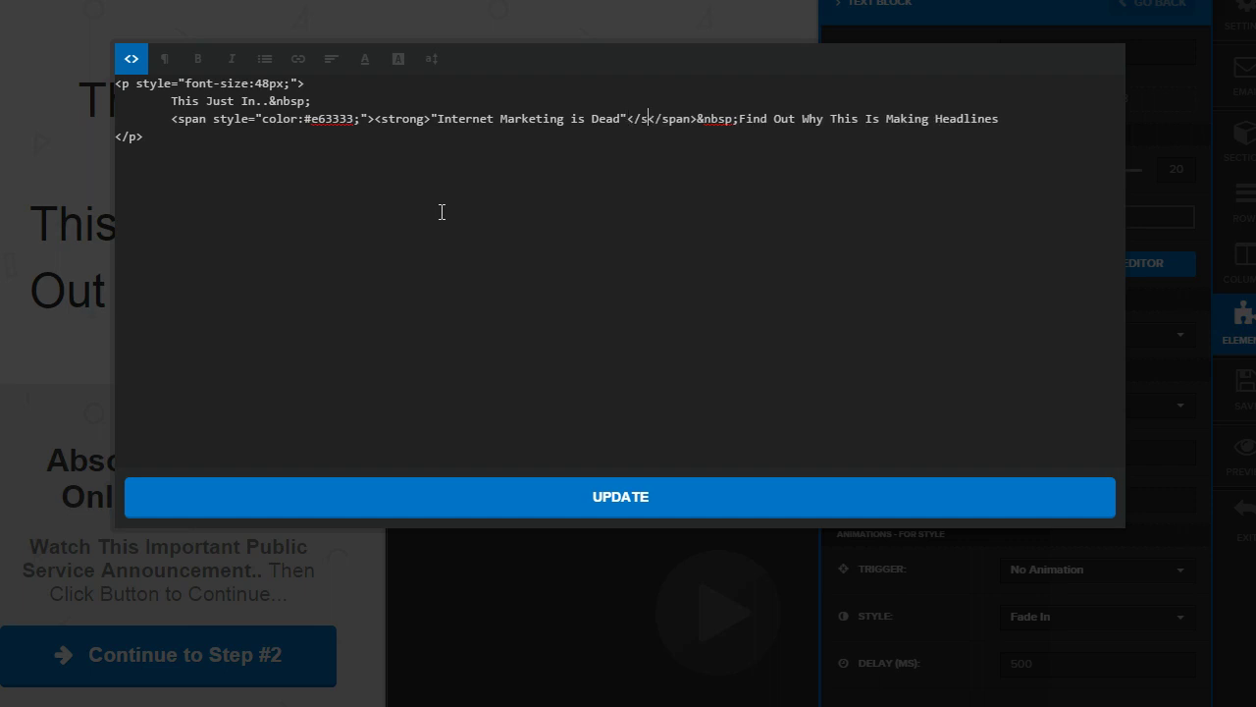
type(">")
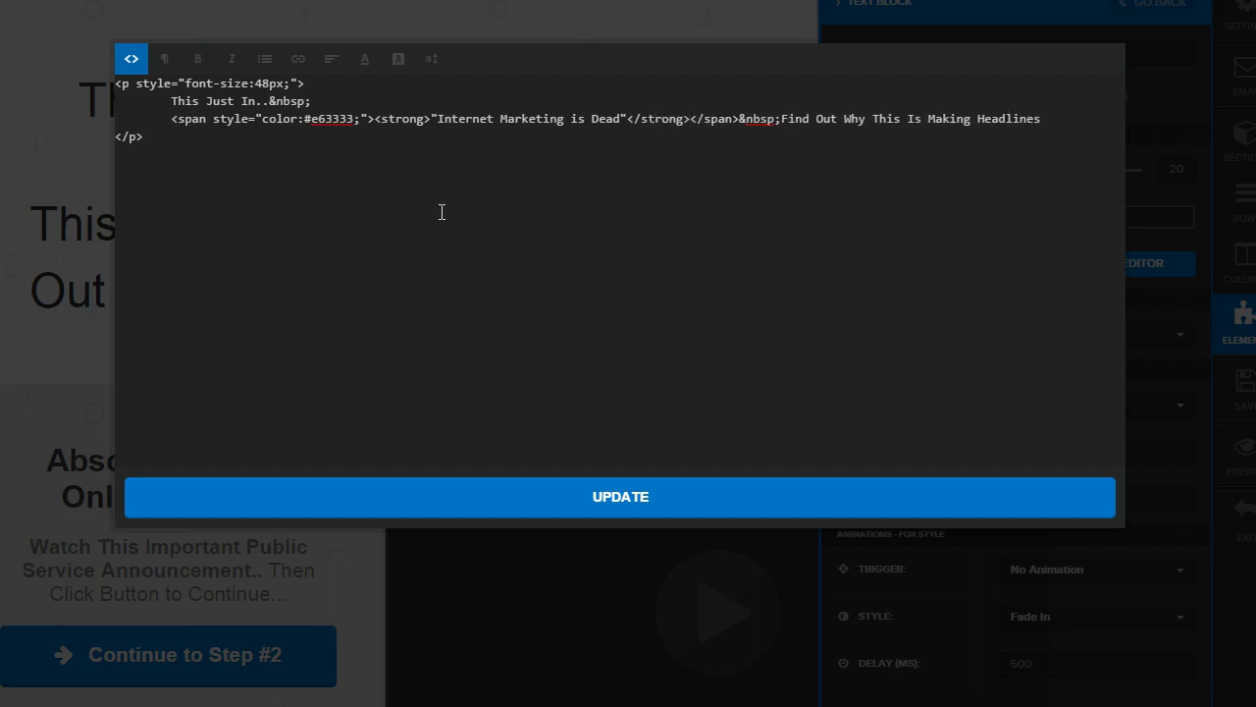
left_click(131, 61)
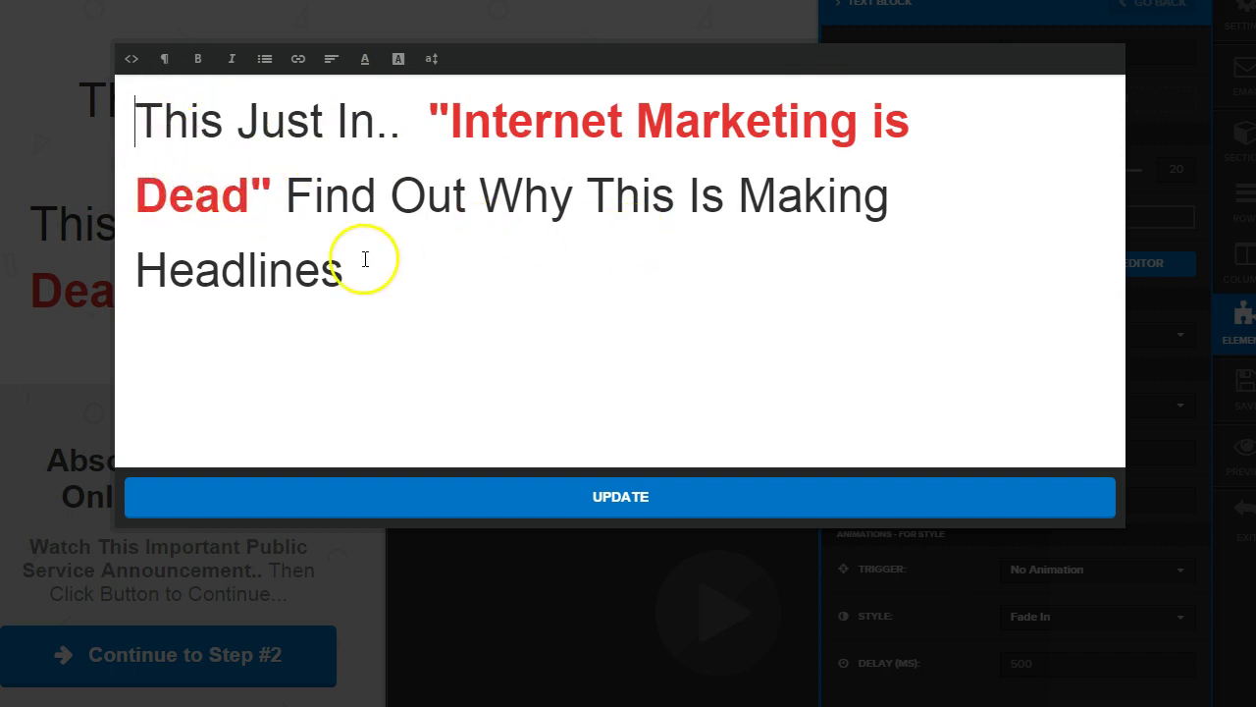
Center the whole headline text in the visual view.
left_click(676, 143)
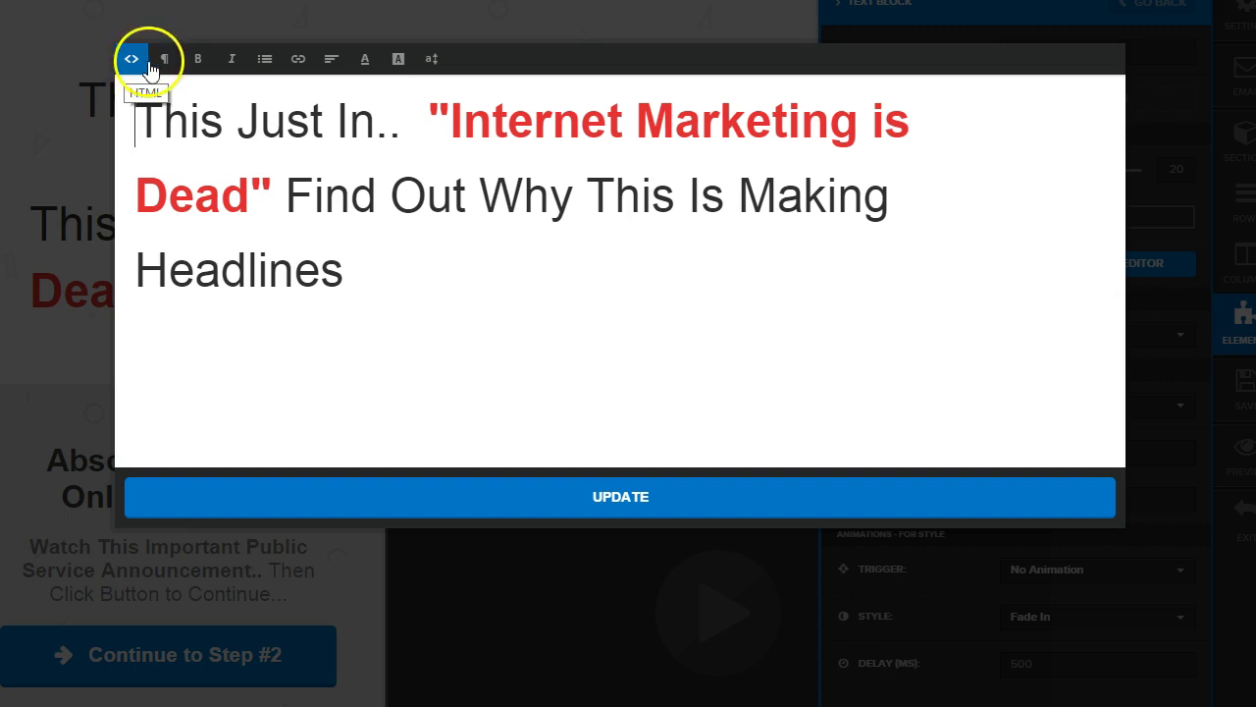
left_click_drag(138, 104, 347, 269)
left_click(329, 63)
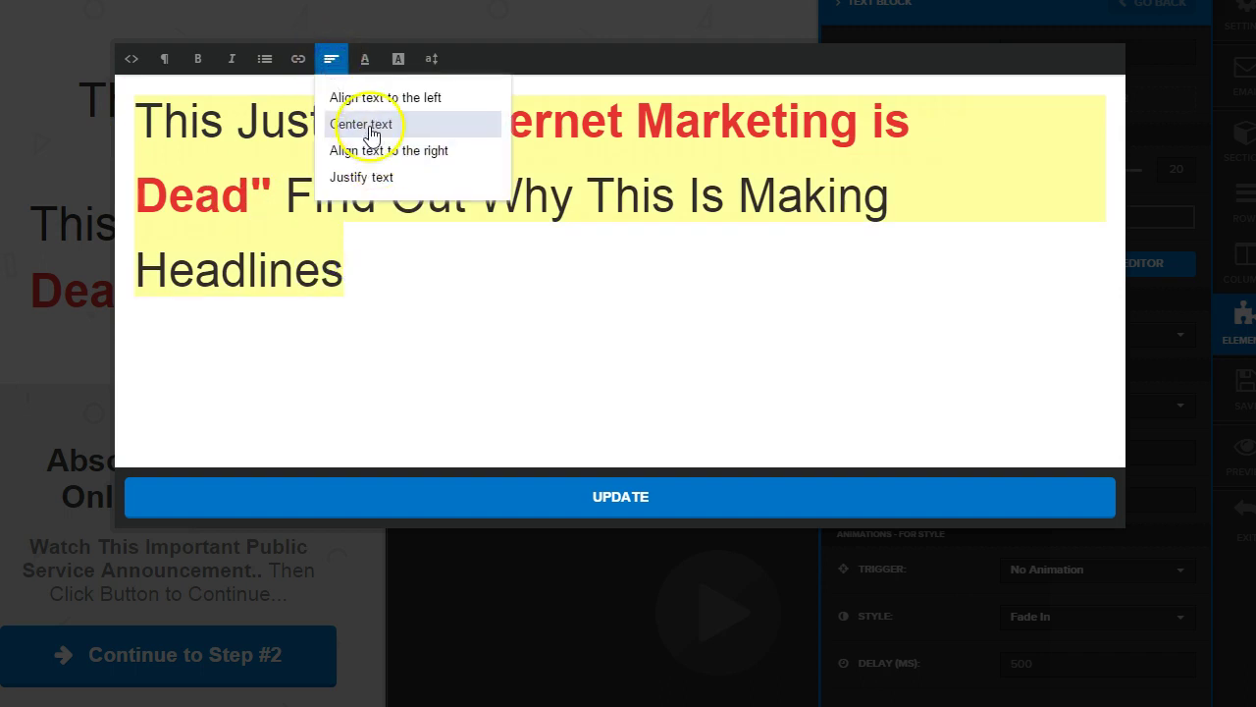
left_click(367, 123)
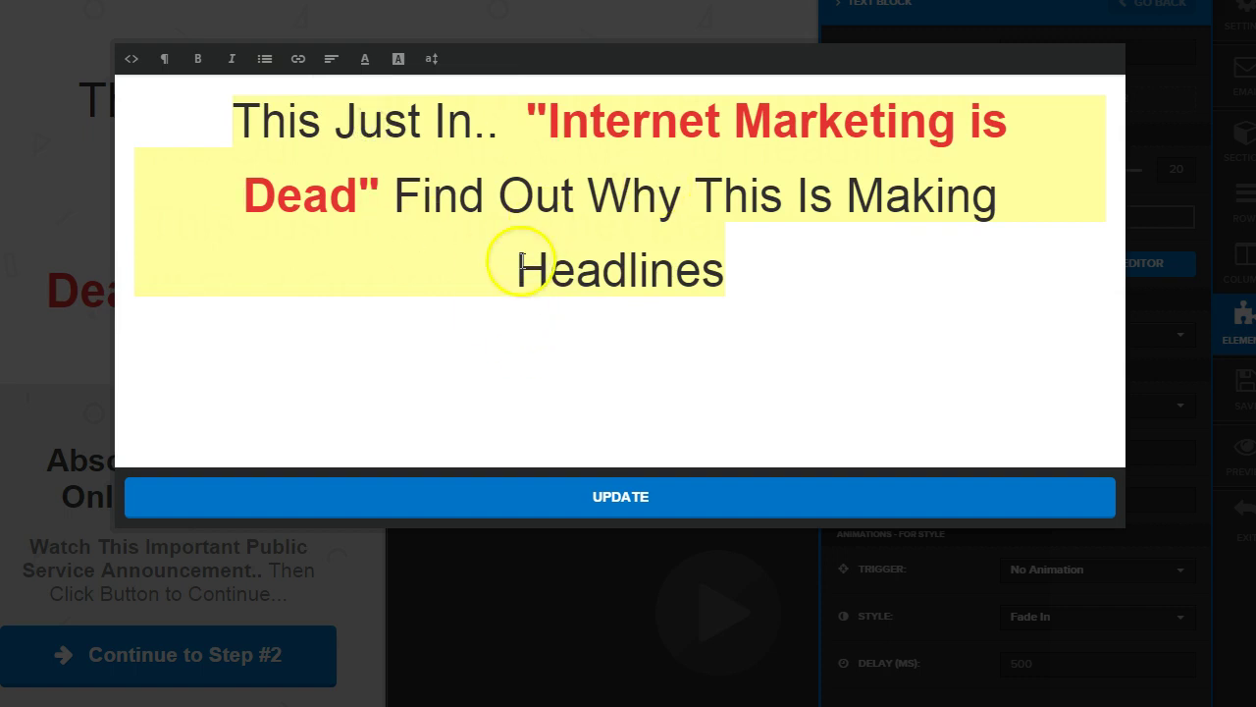
Review the available font sizes and the bold formatting option for the red quoted phrase.
left_click(431, 58)
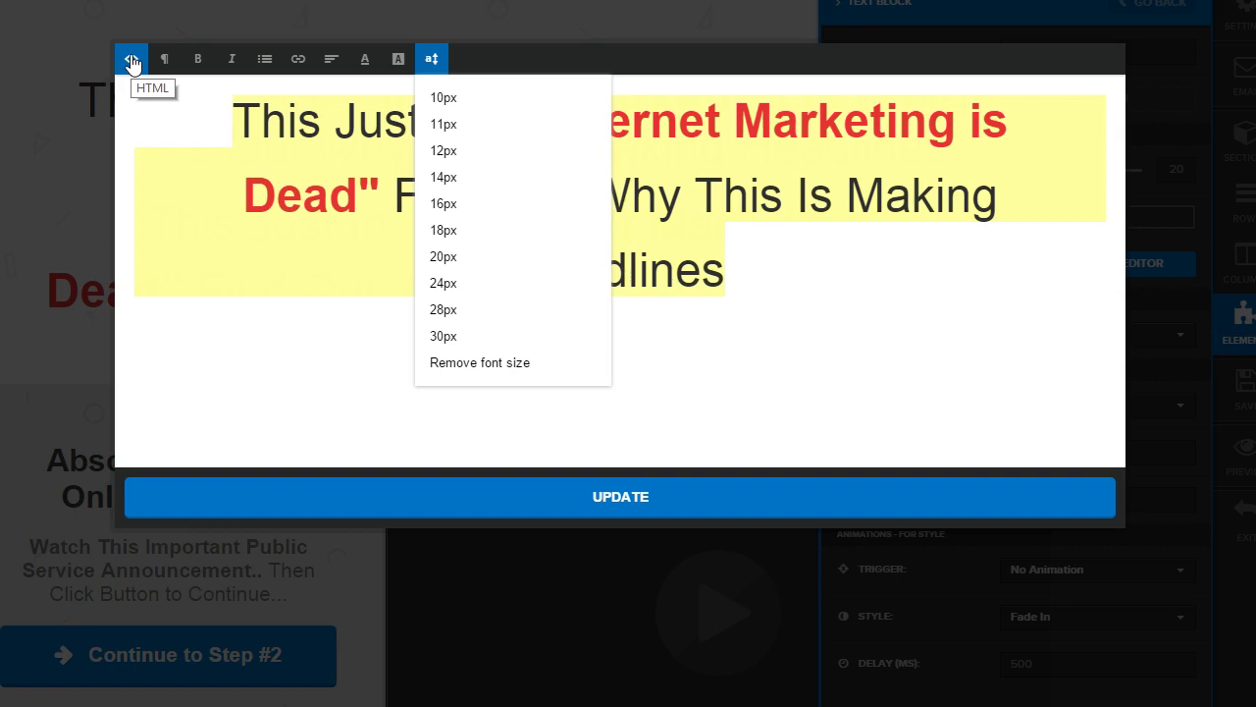
left_click(219, 210)
left_click_drag(527, 114, 373, 176)
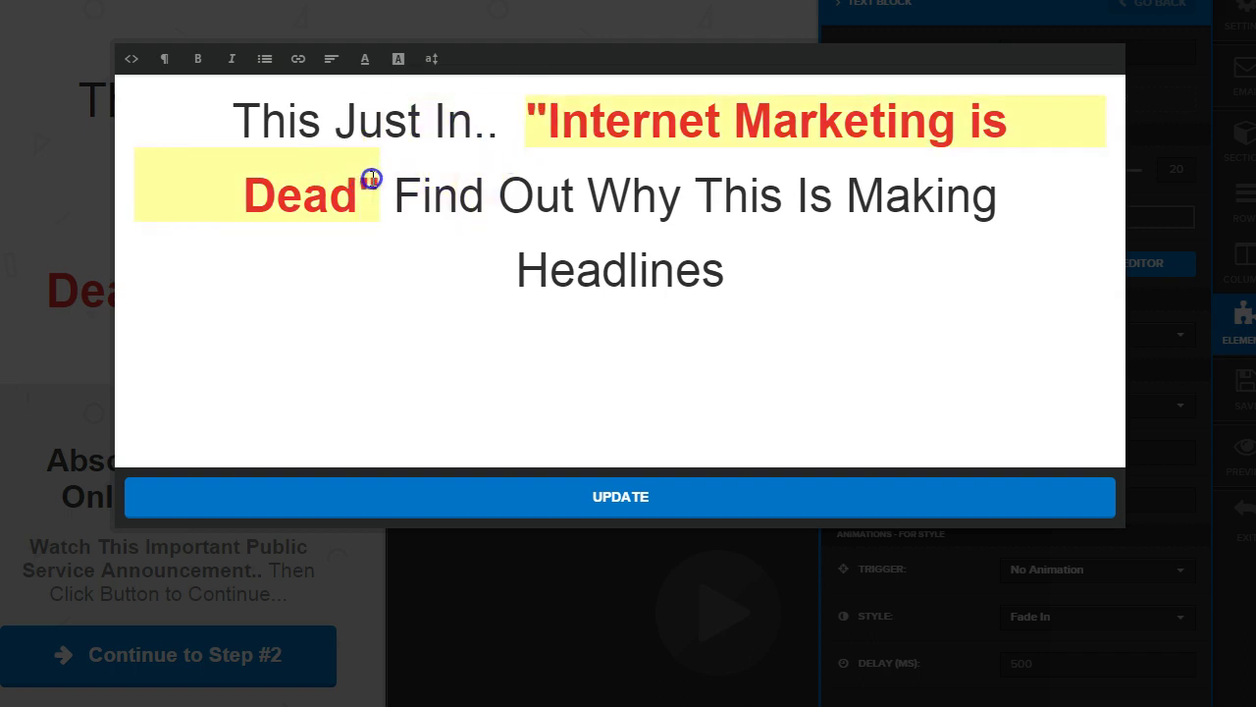
left_click(197, 61)
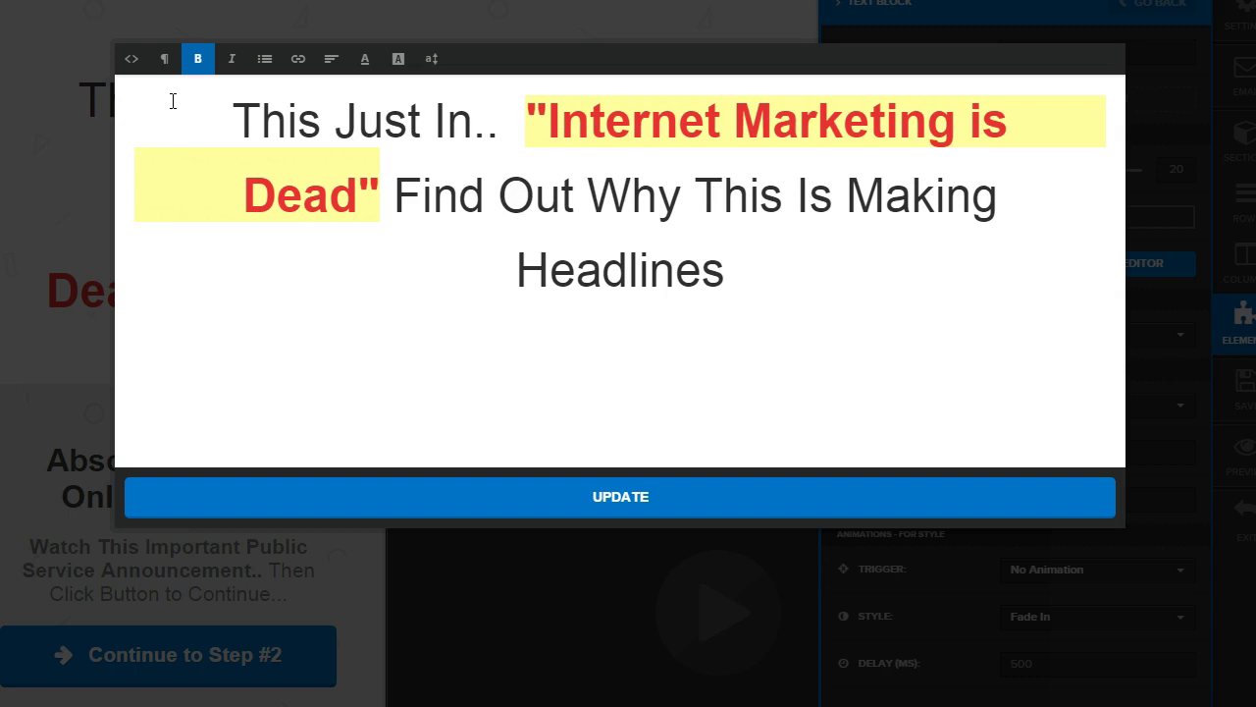
Wrap the word "Dead" in <strike> tags in the HTML source, and return to the visual view.
left_click(128, 61)
left_click(220, 147)
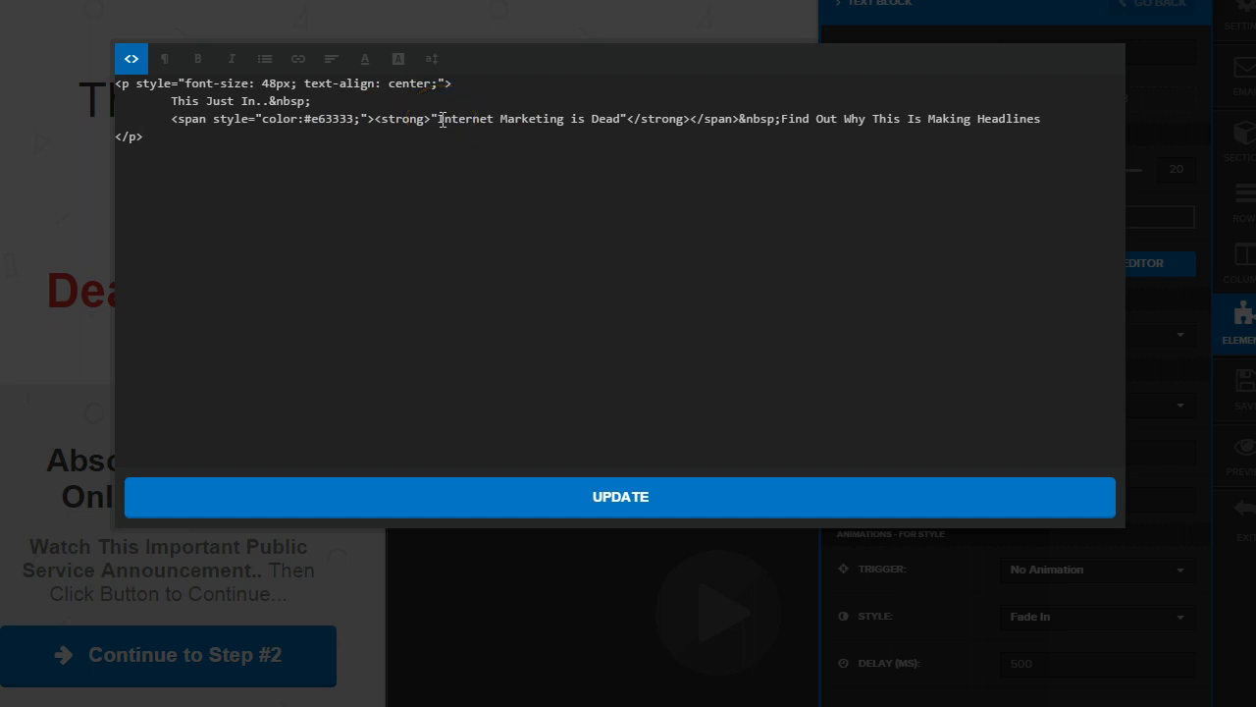
left_click(593, 119)
type("<strike")
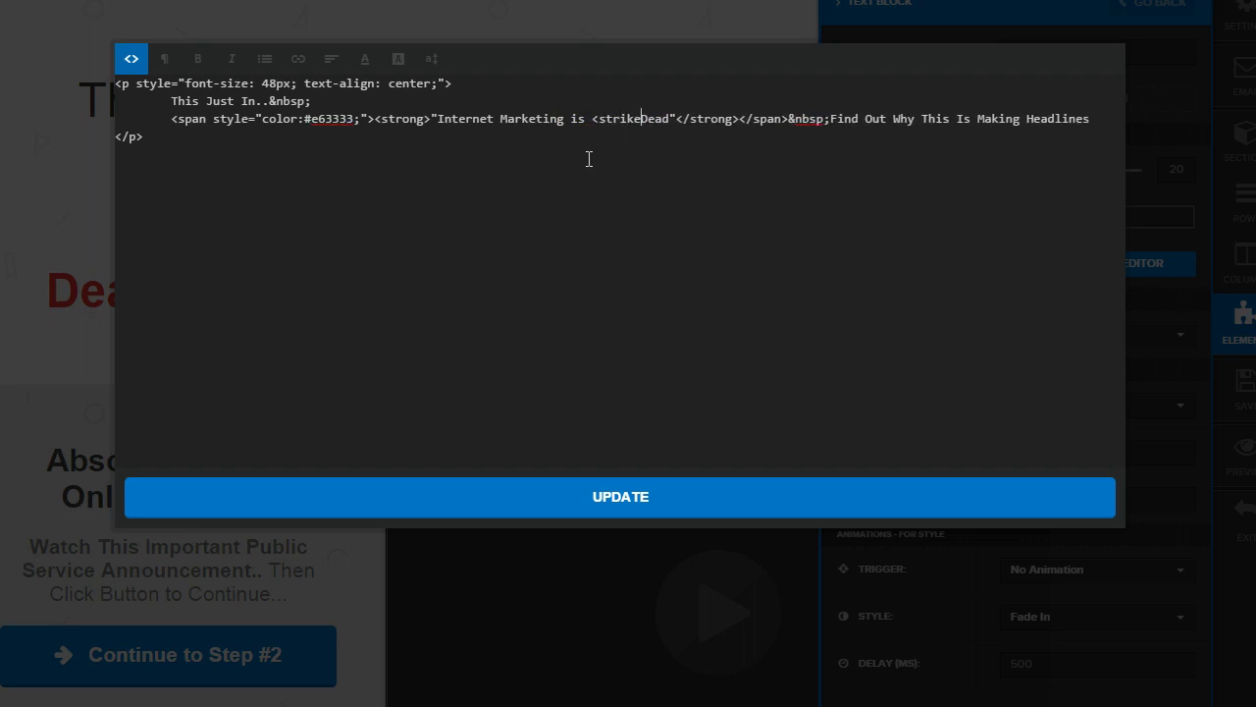
type(">")
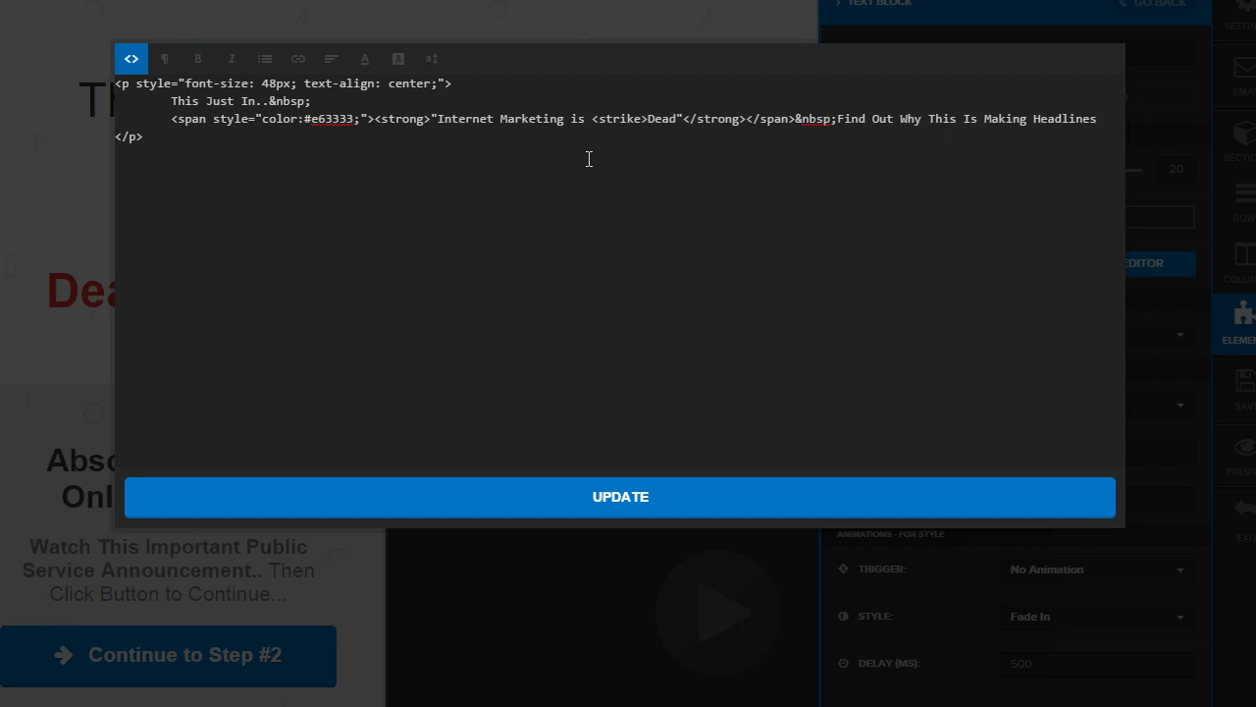
key("Right")
key("Right")
key("Right")
key("Right")
type("</strike>")
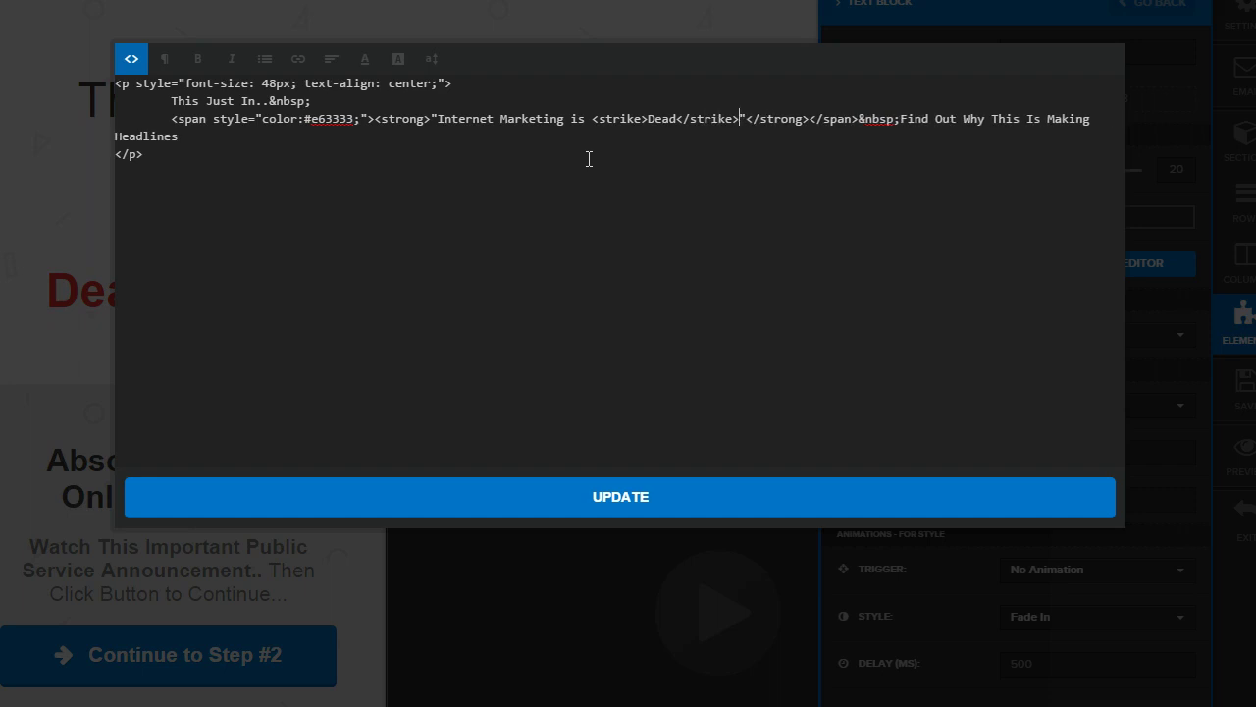
left_click(130, 61)
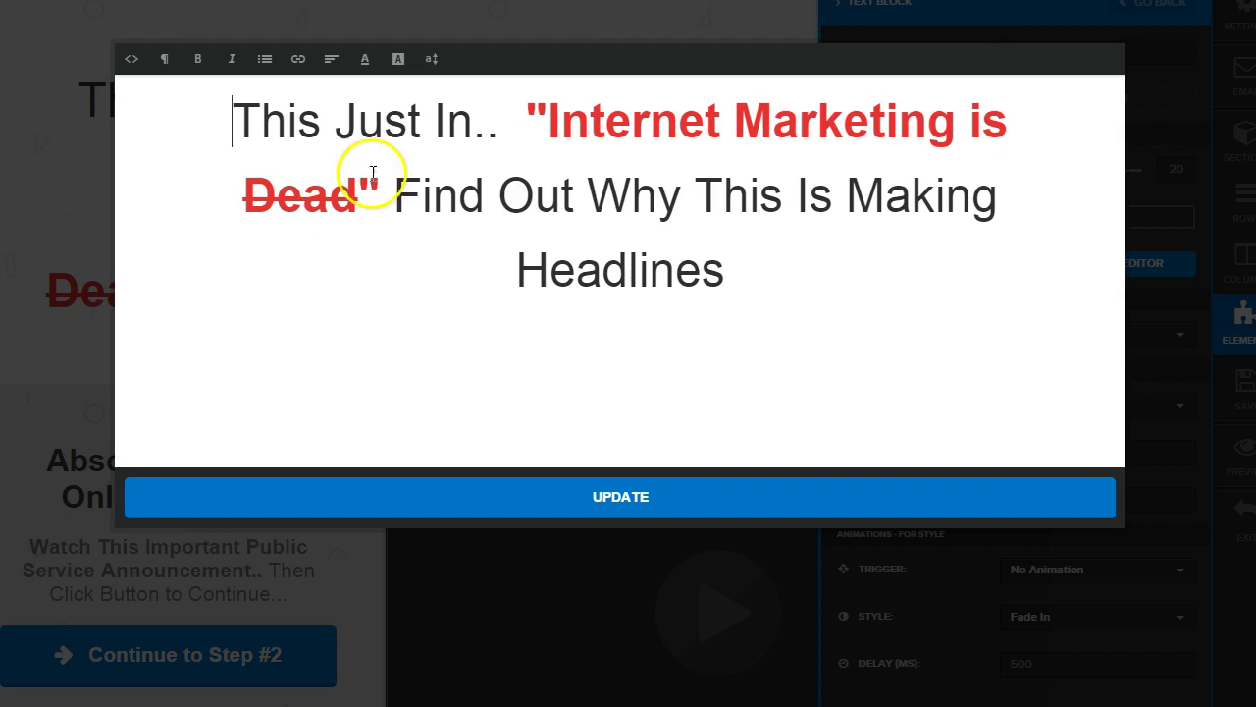
Delete the non-breaking space code after "This Just In" in the HTML source.
left_click(130, 59)
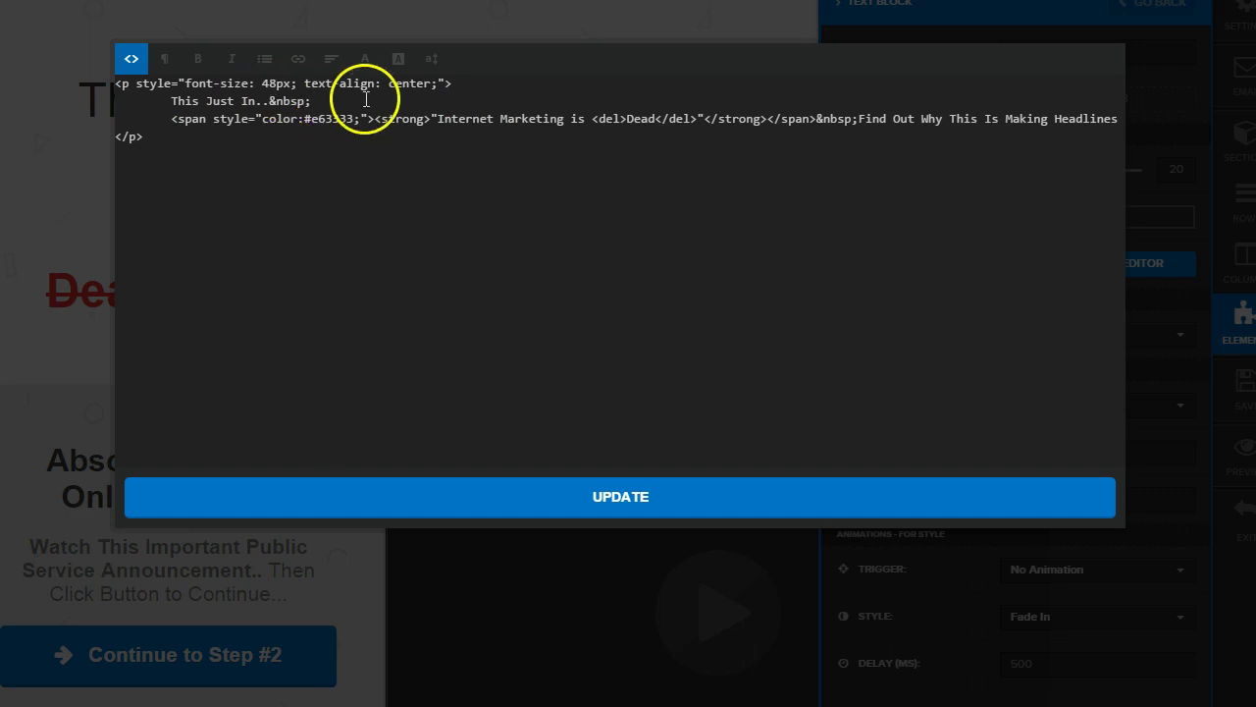
left_click(309, 101)
left_click(417, 199)
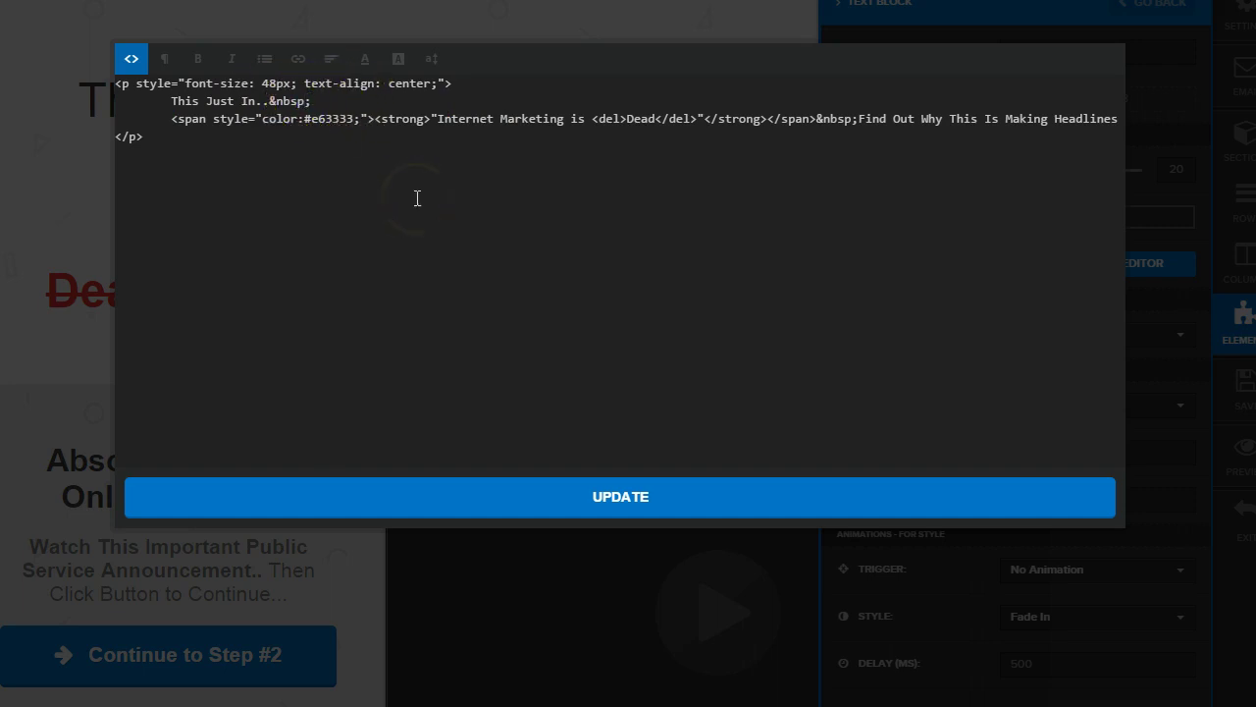
key("BackSpace")
key("BackSpace")
key("BackSpace")
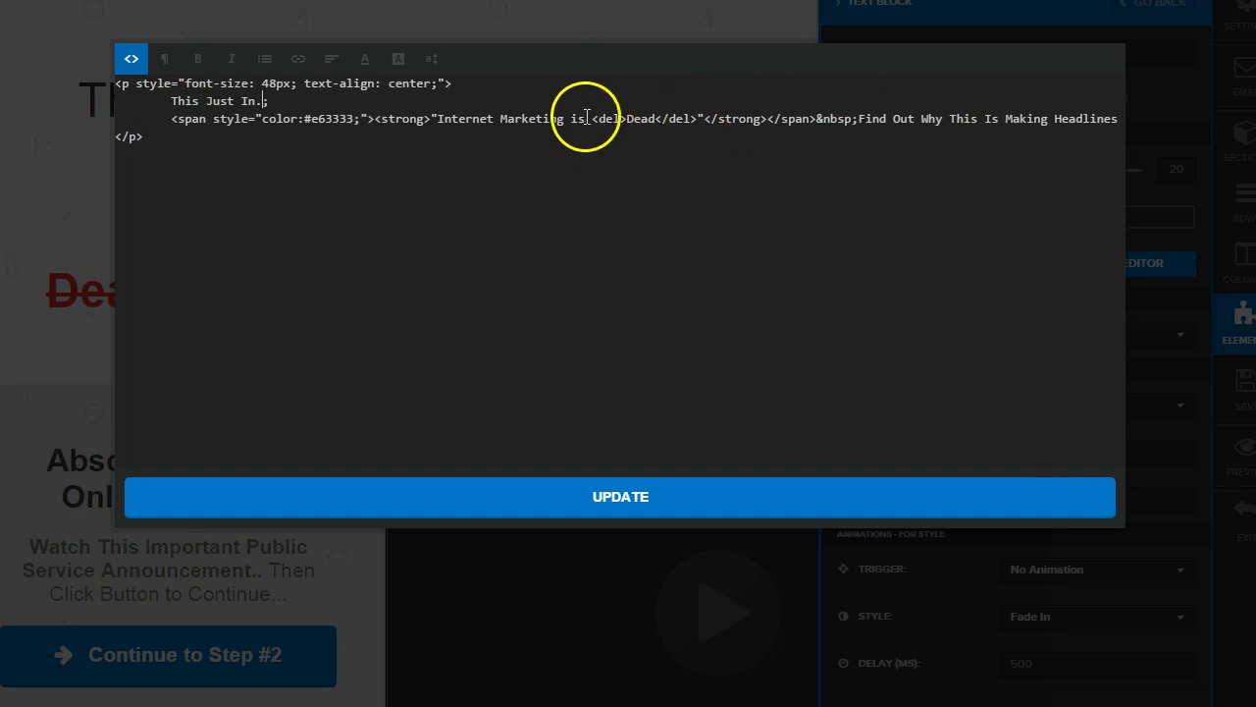
Replace the non-breaking space code before "Find Out" with a plain space in the HTML source, and return to the visual view.
left_click(859, 126)
left_click(861, 118)
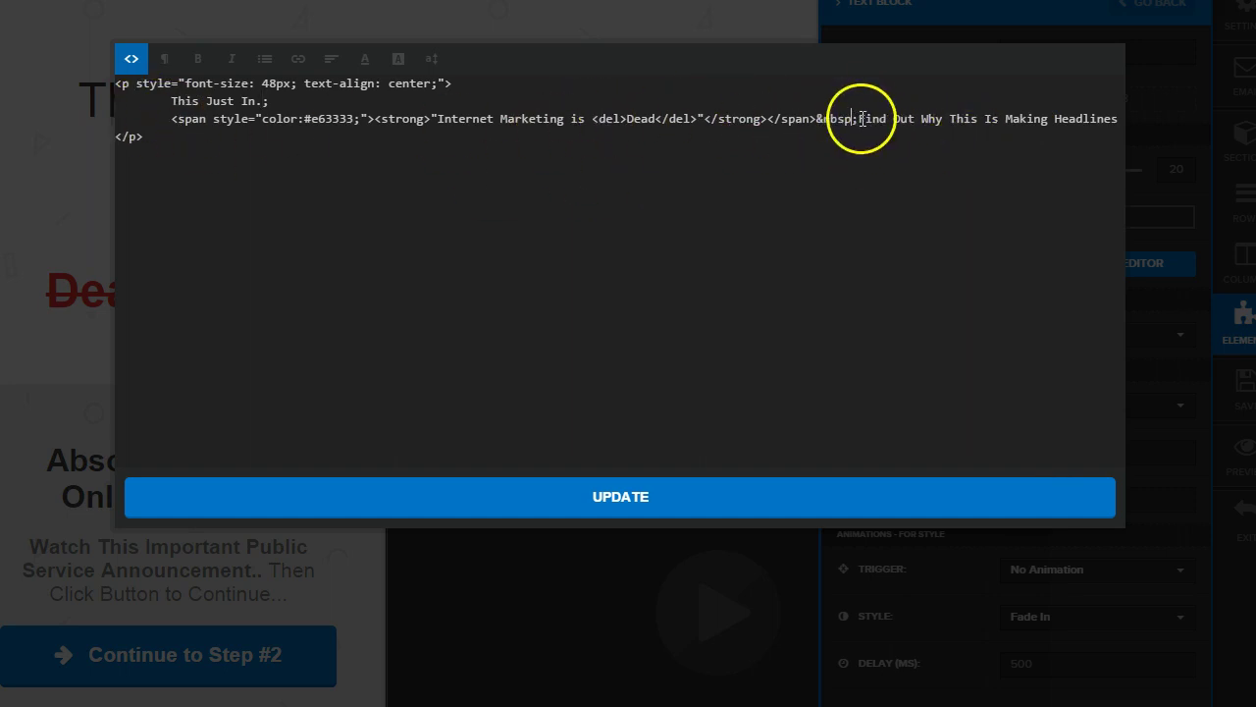
left_click_drag(859, 118, 817, 118)
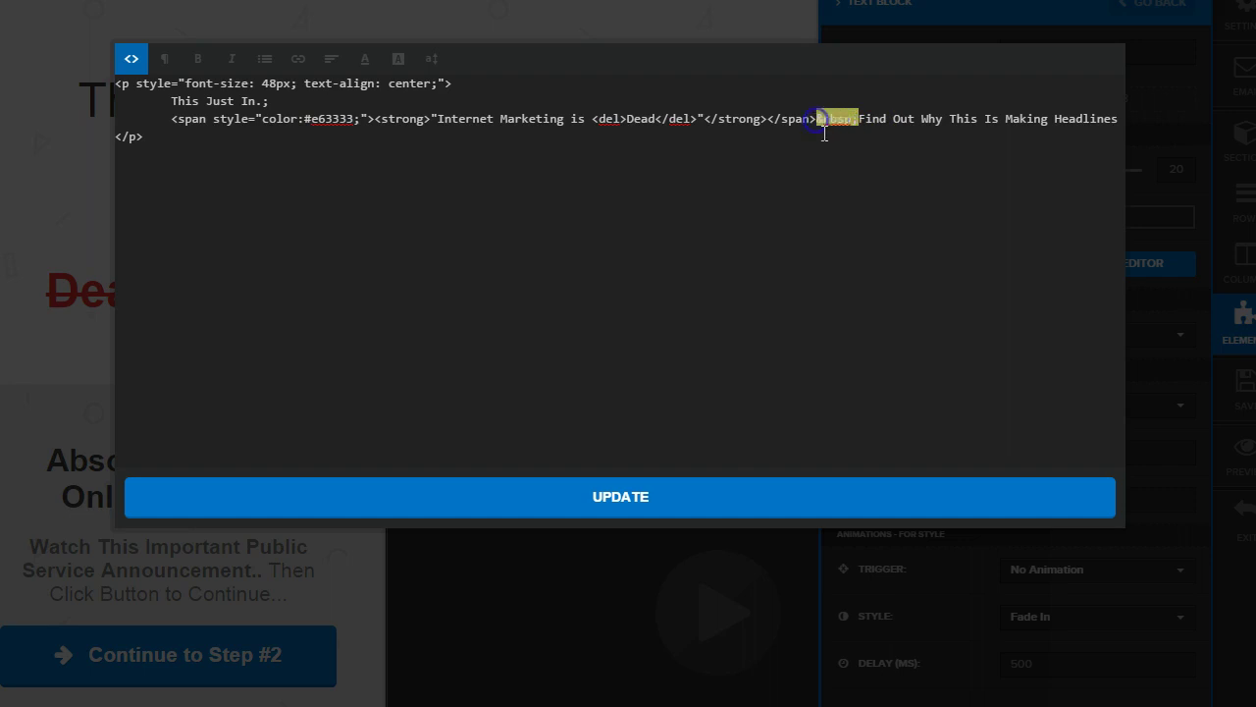
key("BackSpace")
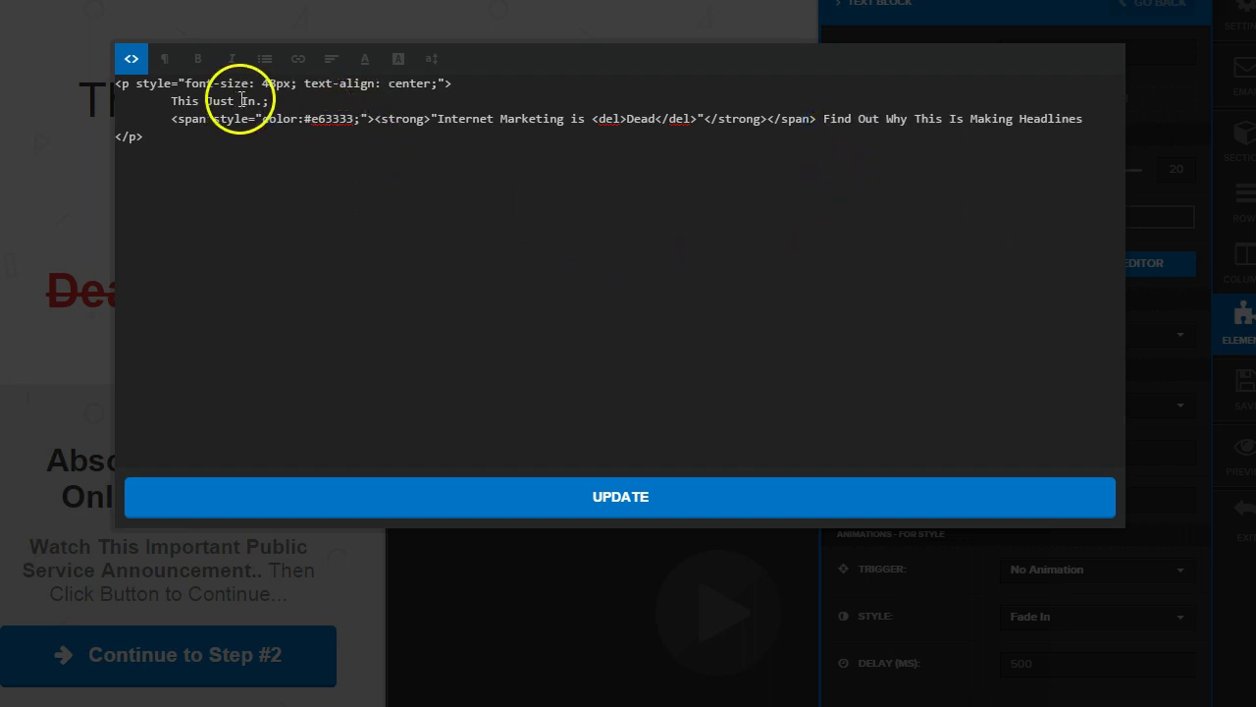
left_click(131, 59)
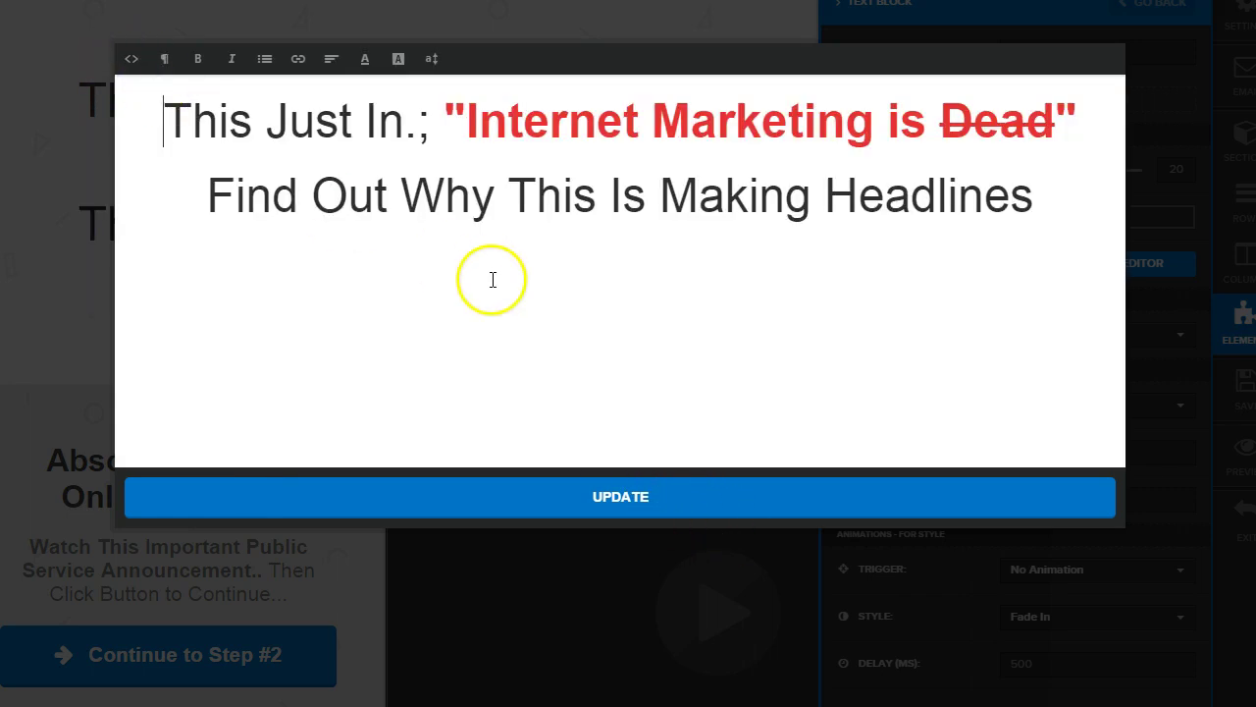
Delete the stray semicolon after "This Just In." in the HTML source, and apply the edited text to the page.
left_click(131, 59)
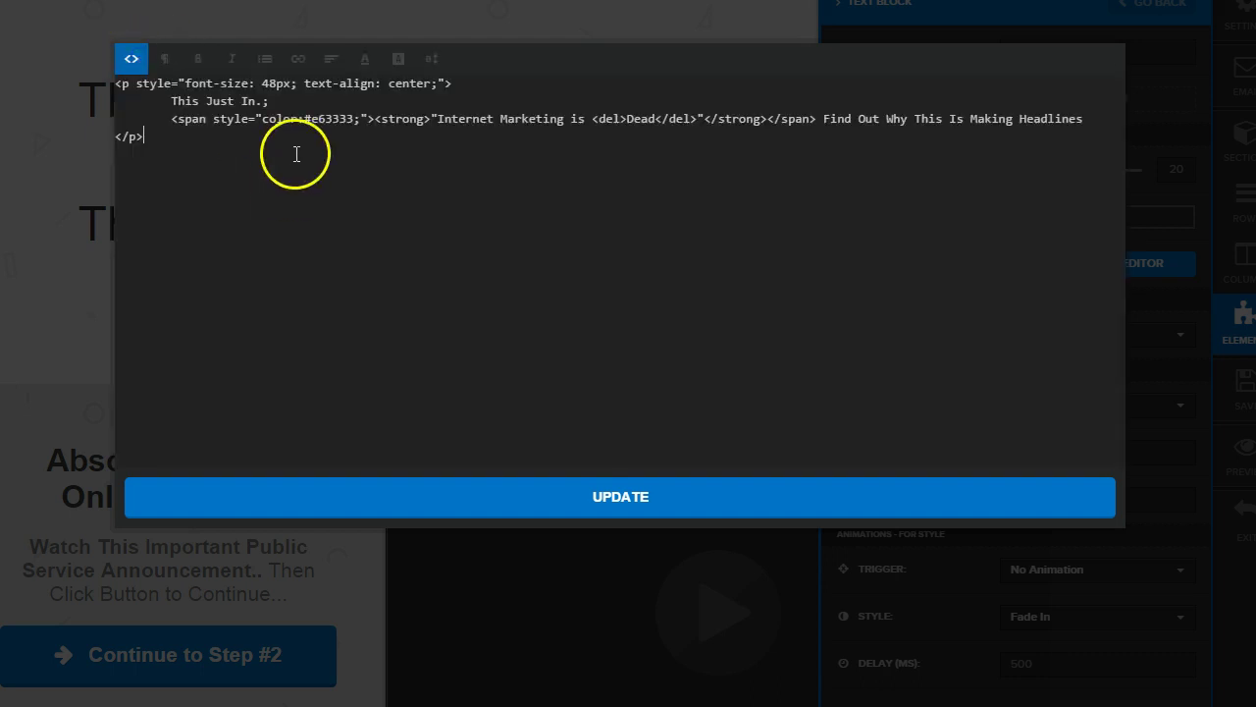
key("BackSpace")
left_click(126, 56)
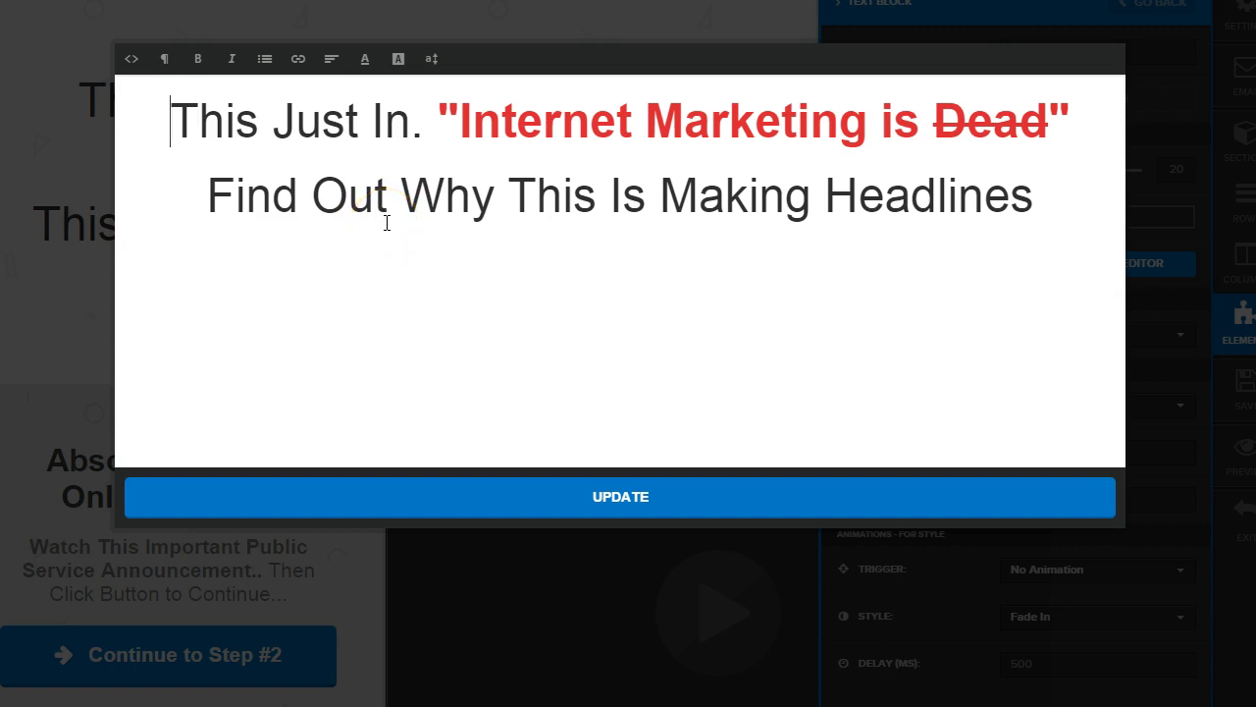
left_click(640, 499)
left_click(477, 307)
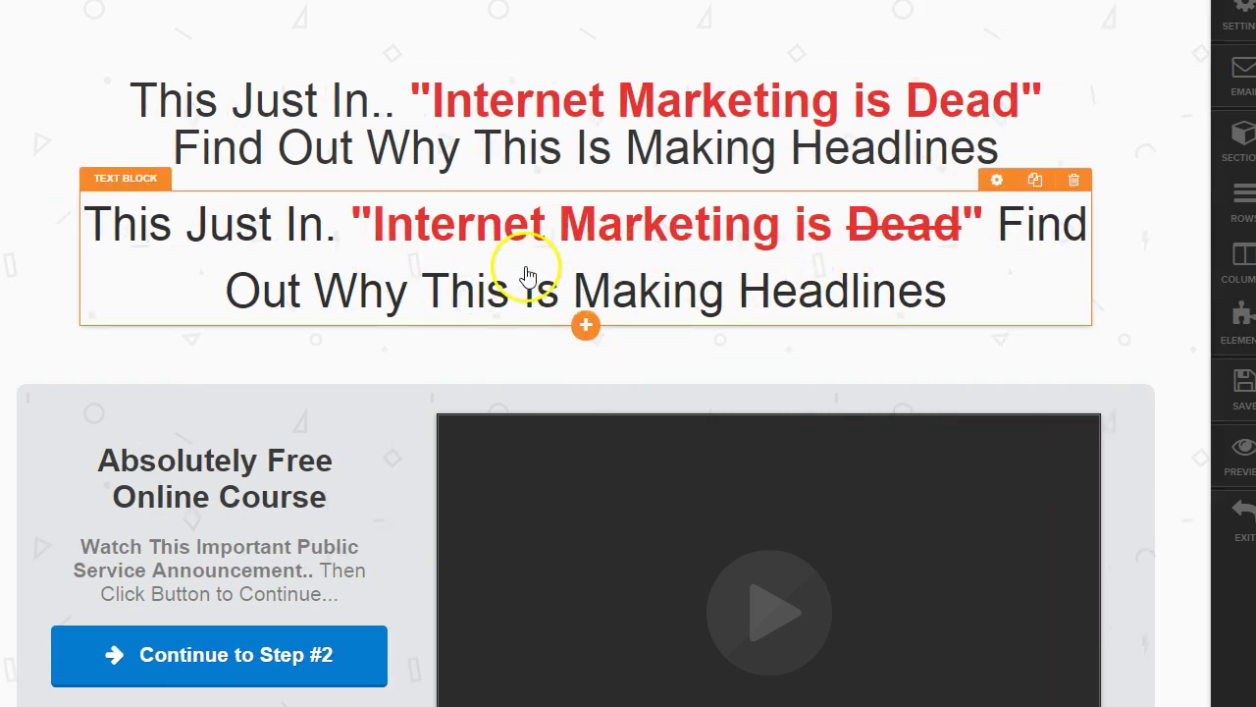
Check the original big headline's line height, and add line-height:1em; to the new text block's paragraph style in the HTML source, updating the page.
left_click(991, 69)
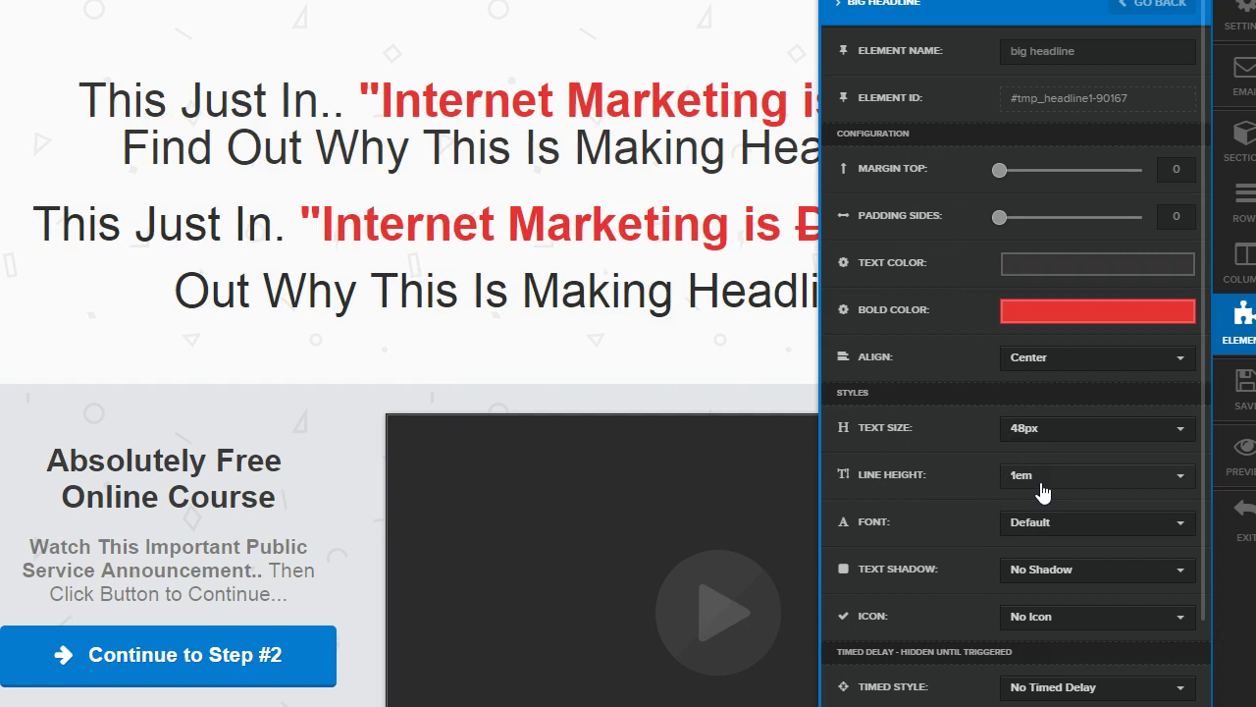
left_click(578, 271)
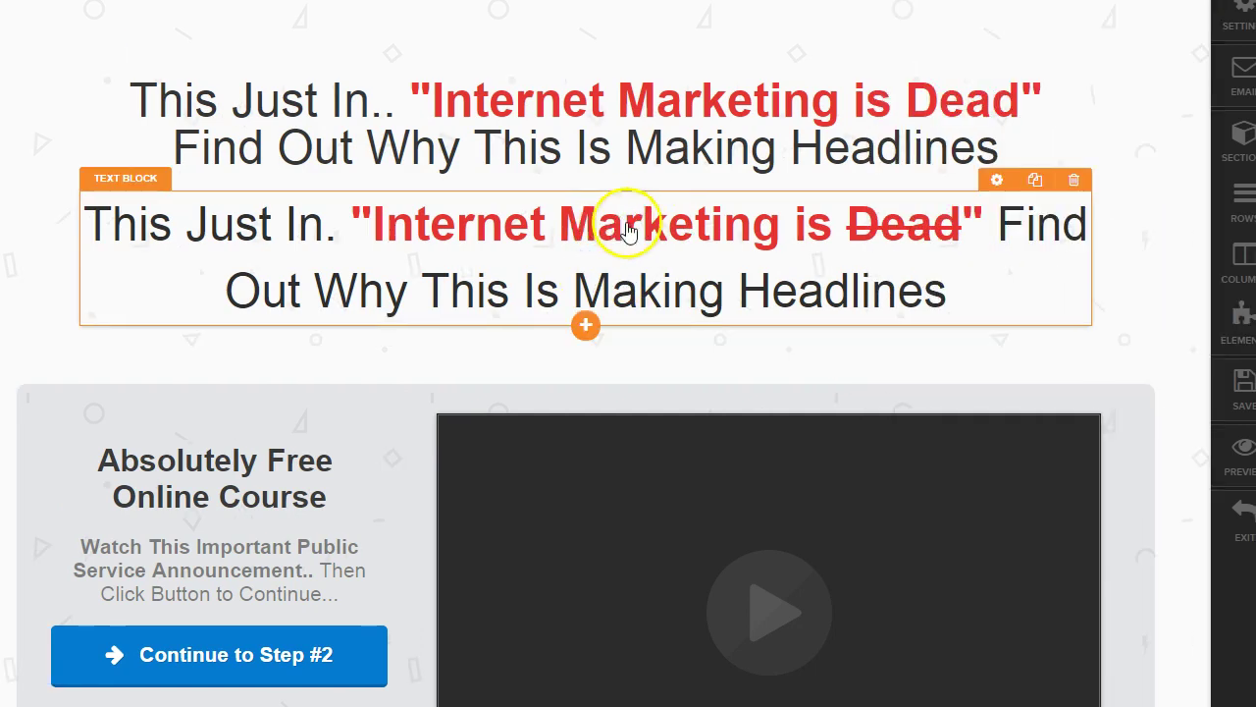
left_click(951, 235)
left_click(1093, 257)
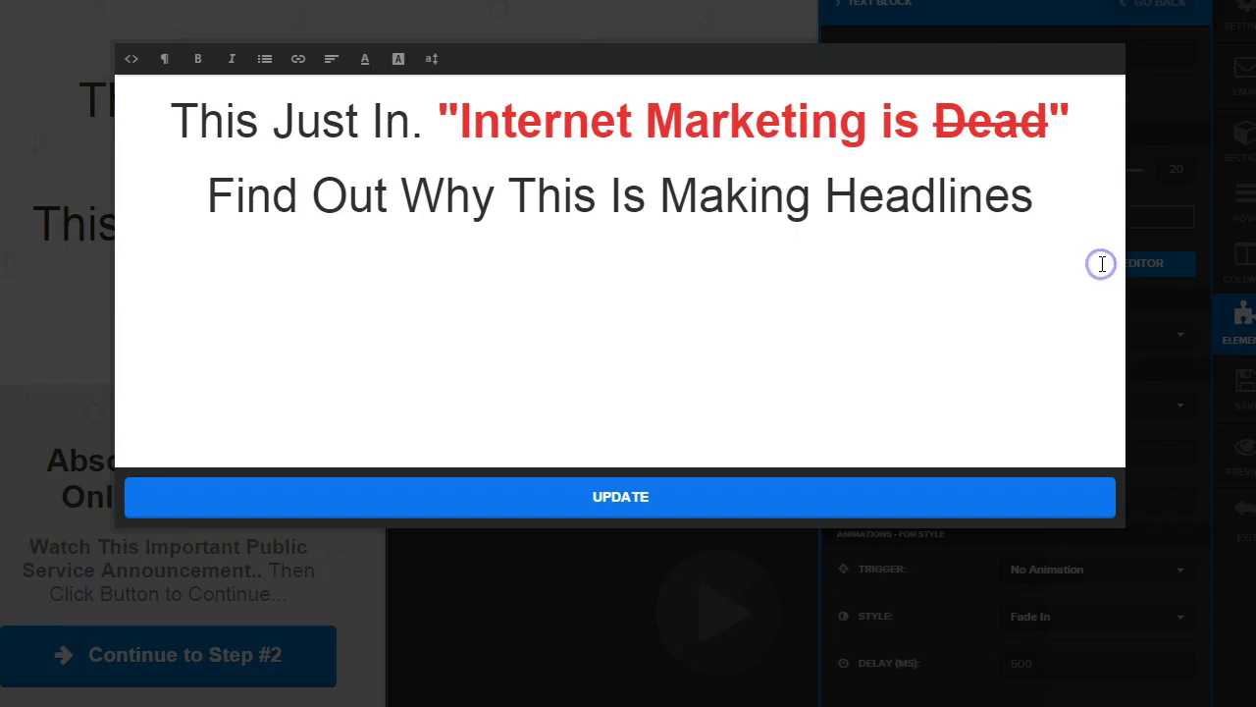
left_click(133, 60)
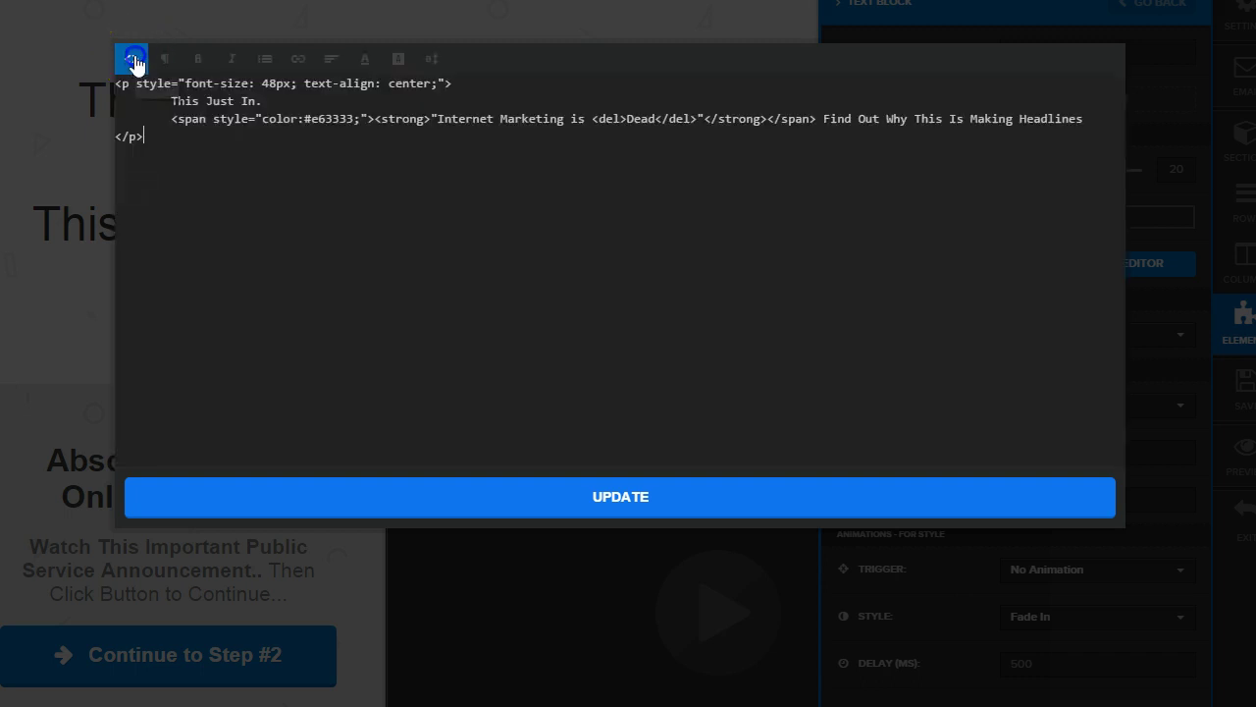
left_click(187, 78)
type("line-height")
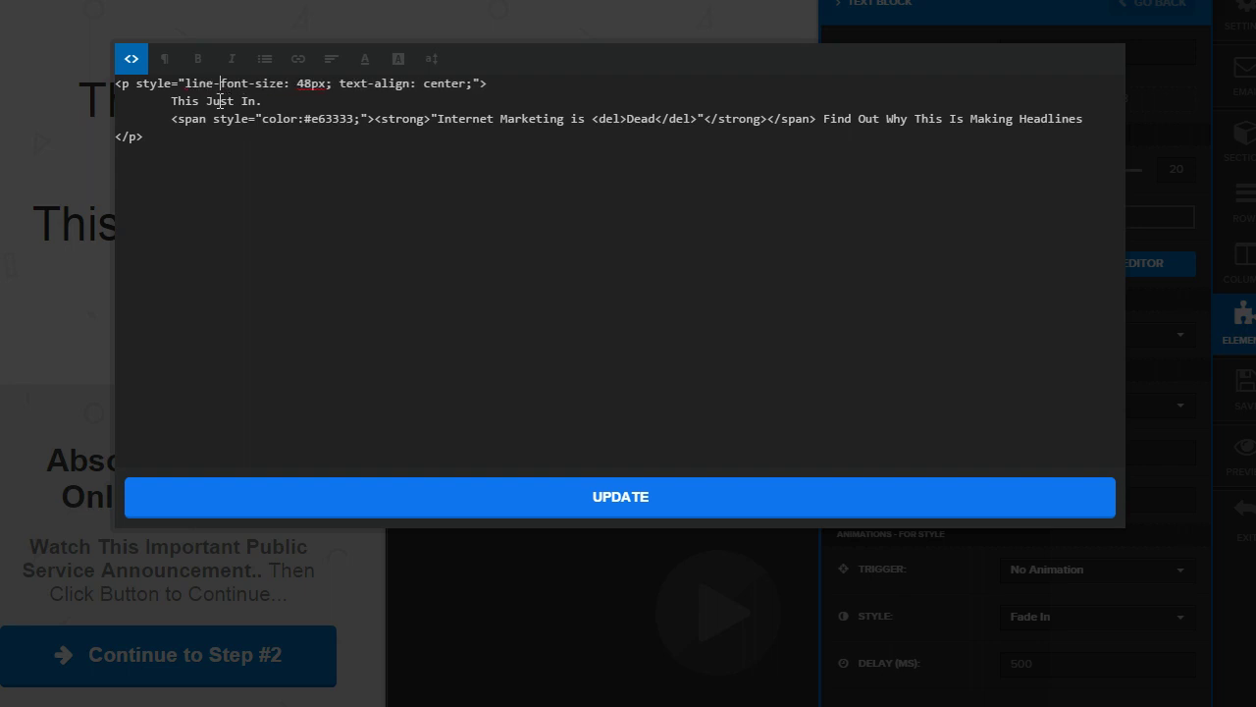
type(":")
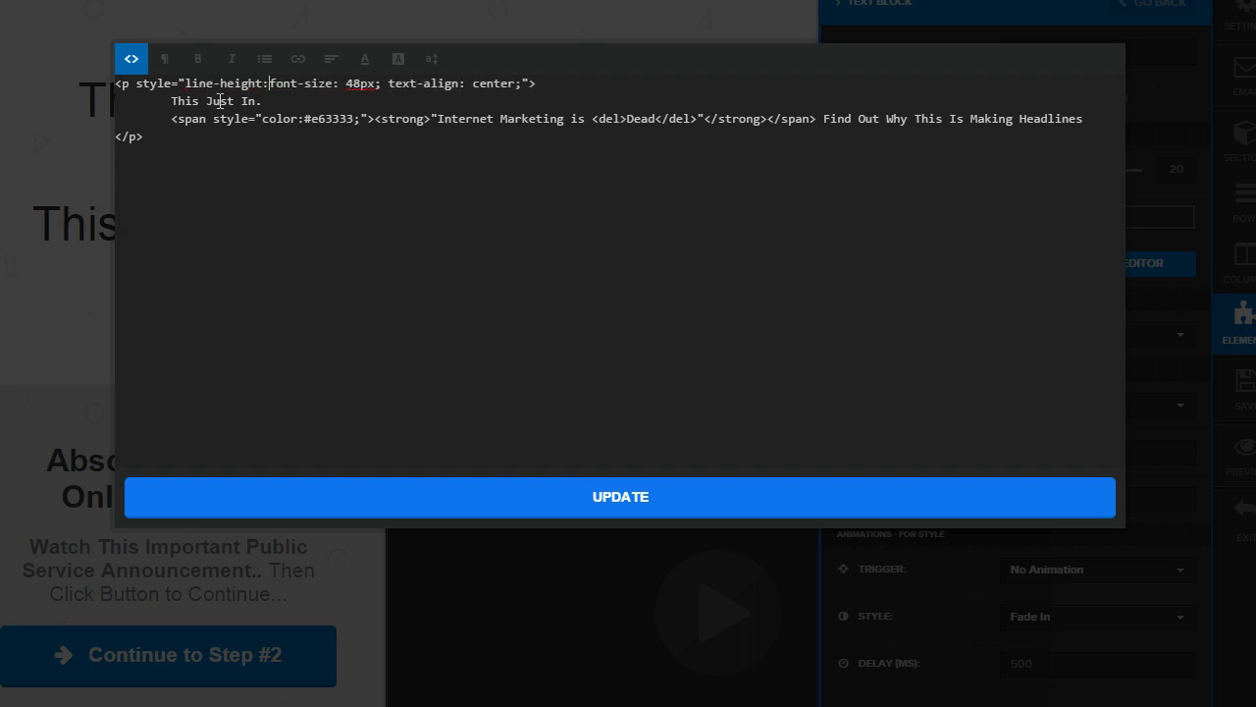
type("1em")
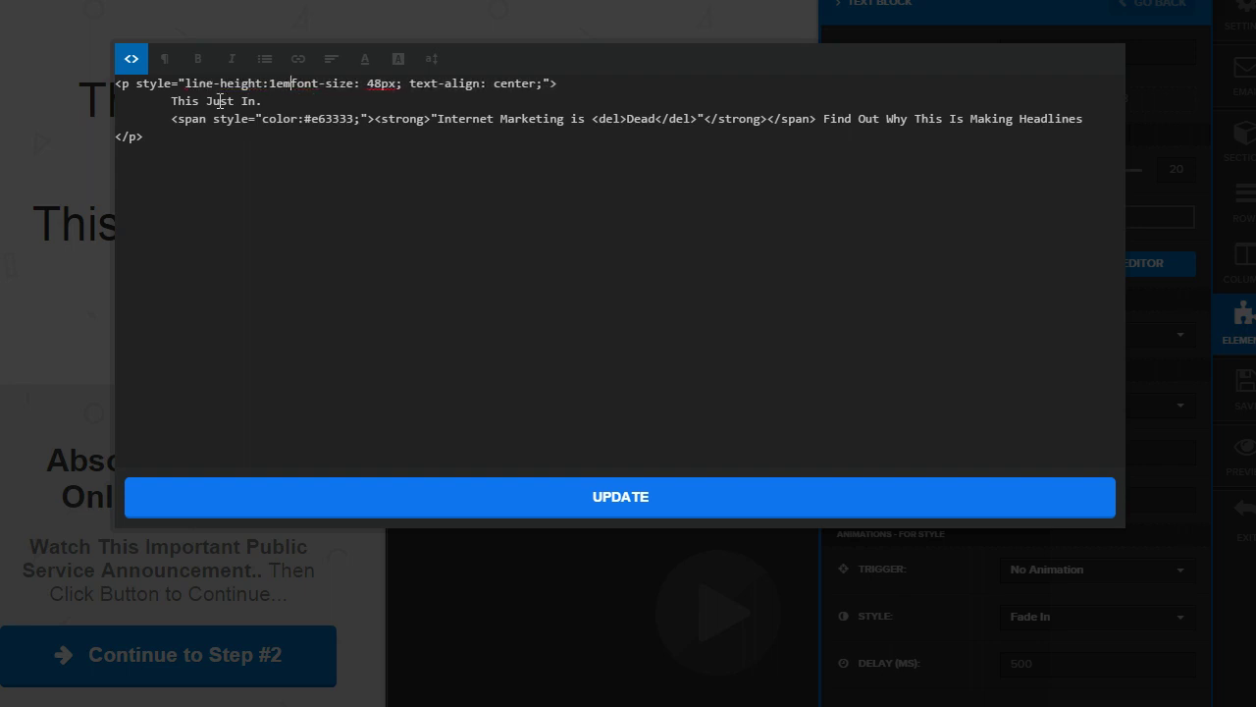
type(";")
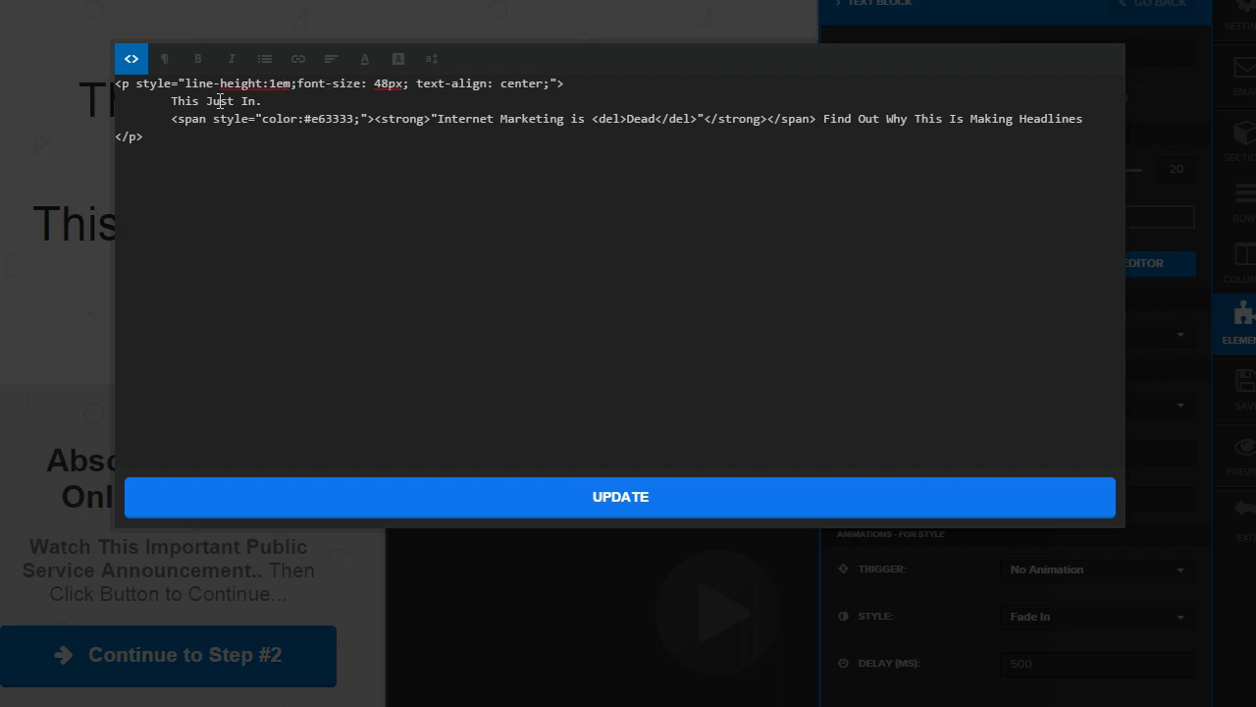
left_click(131, 59)
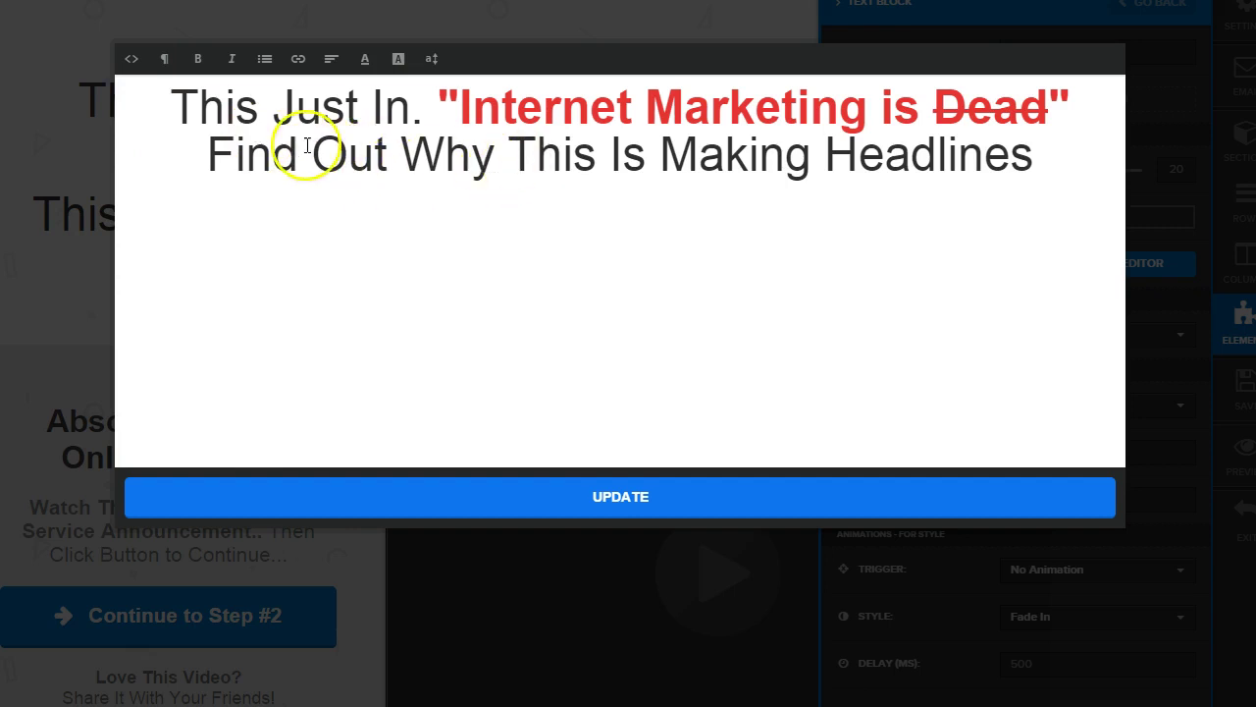
left_click(633, 506)
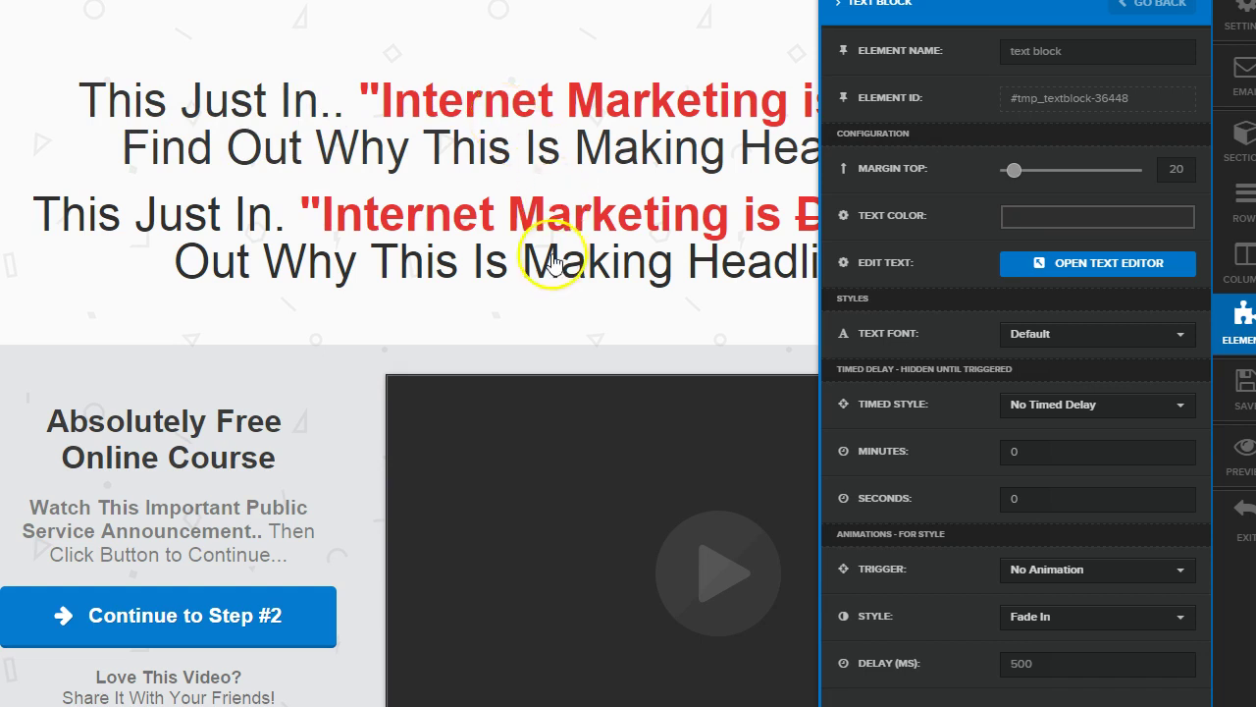
Copy the new headline text block's element ID from its settings.
left_click(580, 224)
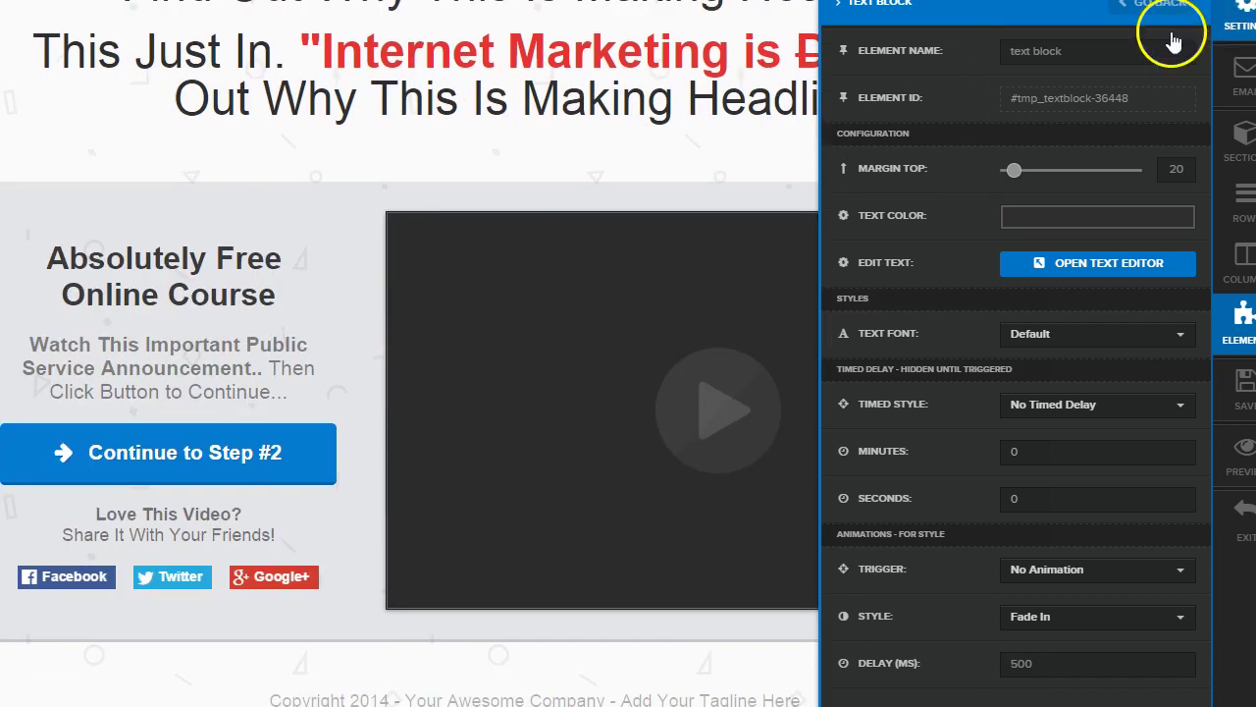
left_click(547, 70)
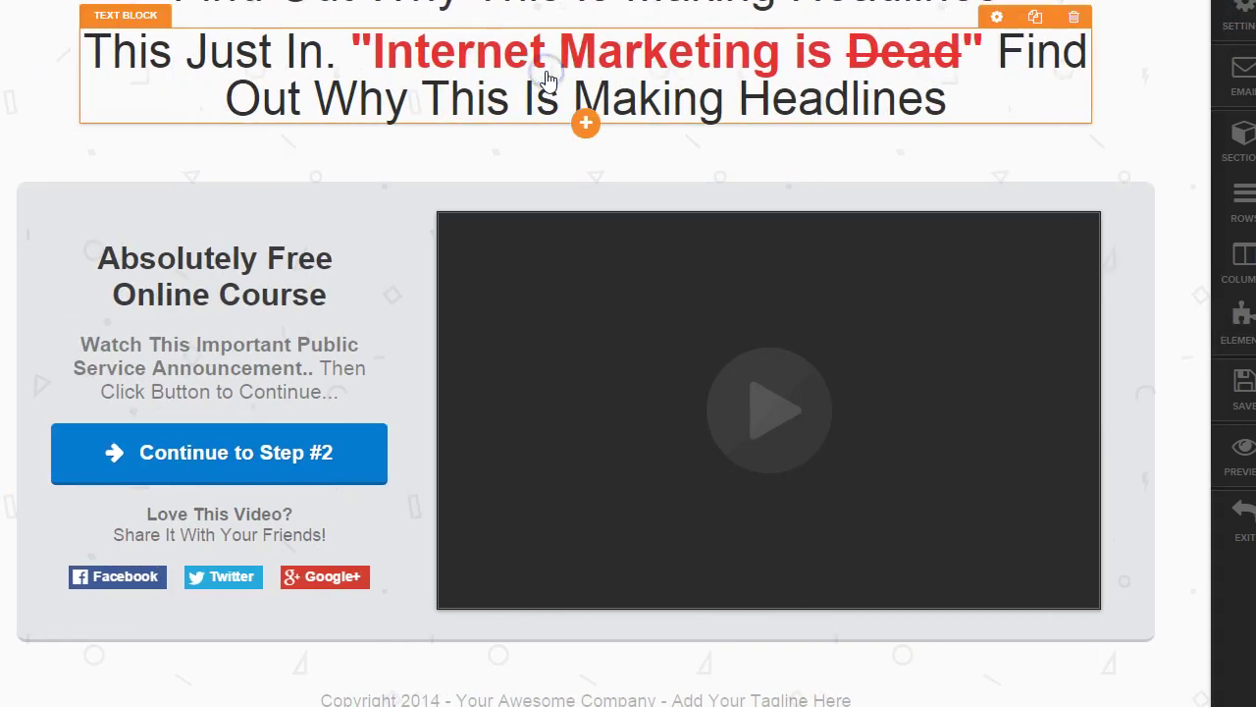
left_click(701, 79)
left_click_drag(1139, 98, 1005, 106)
right_click(1037, 102)
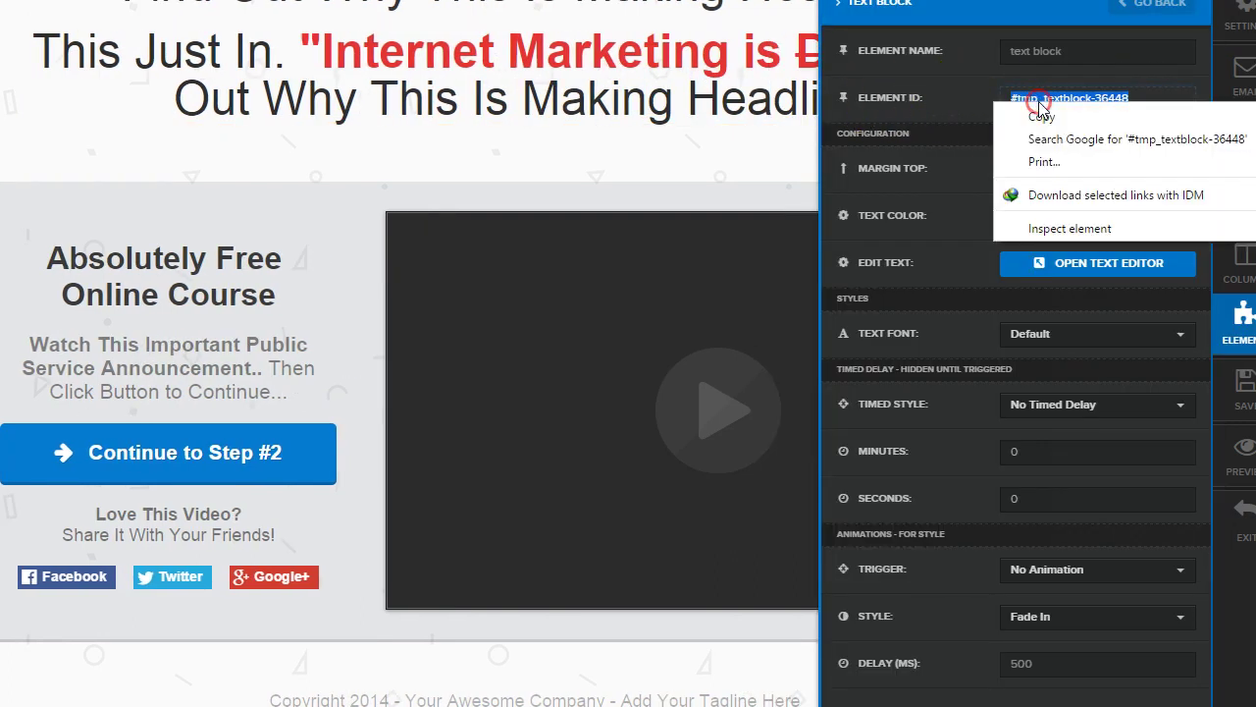
left_click(1059, 104)
Add a rule for #tmp_textblock-36448 with padding: 0 10px; to the page's custom CSS.
left_click(1235, 29)
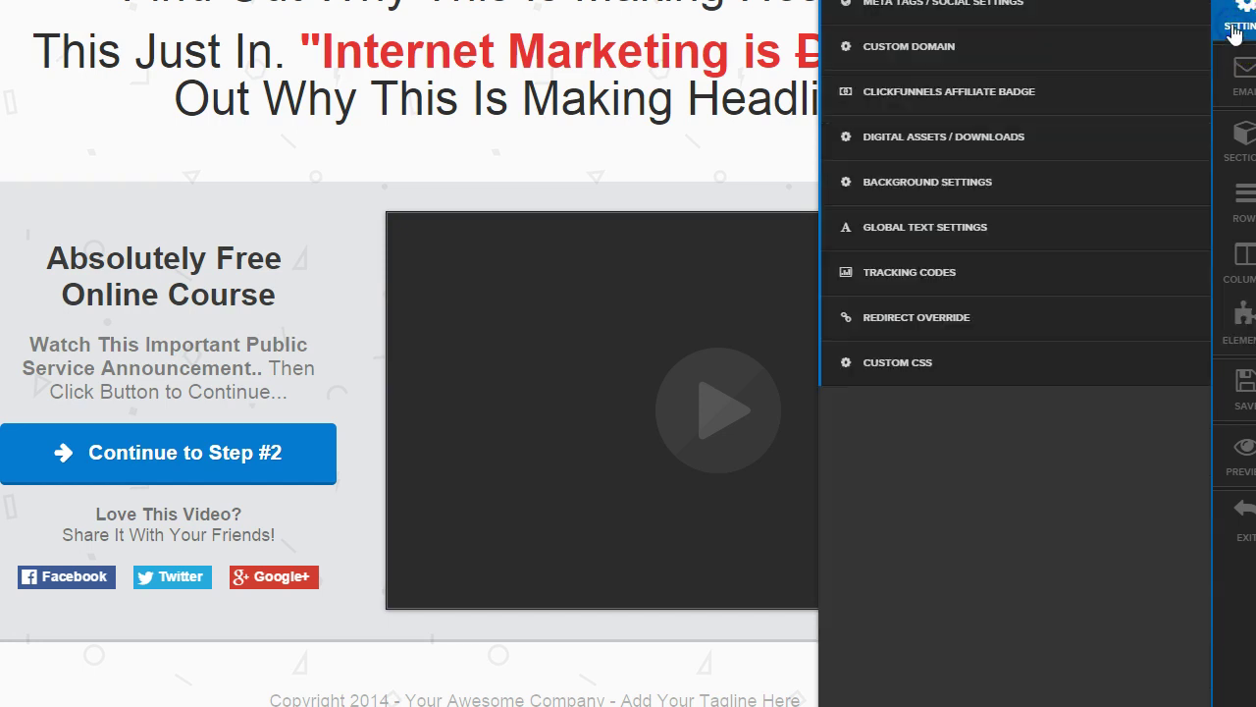
left_click(918, 361)
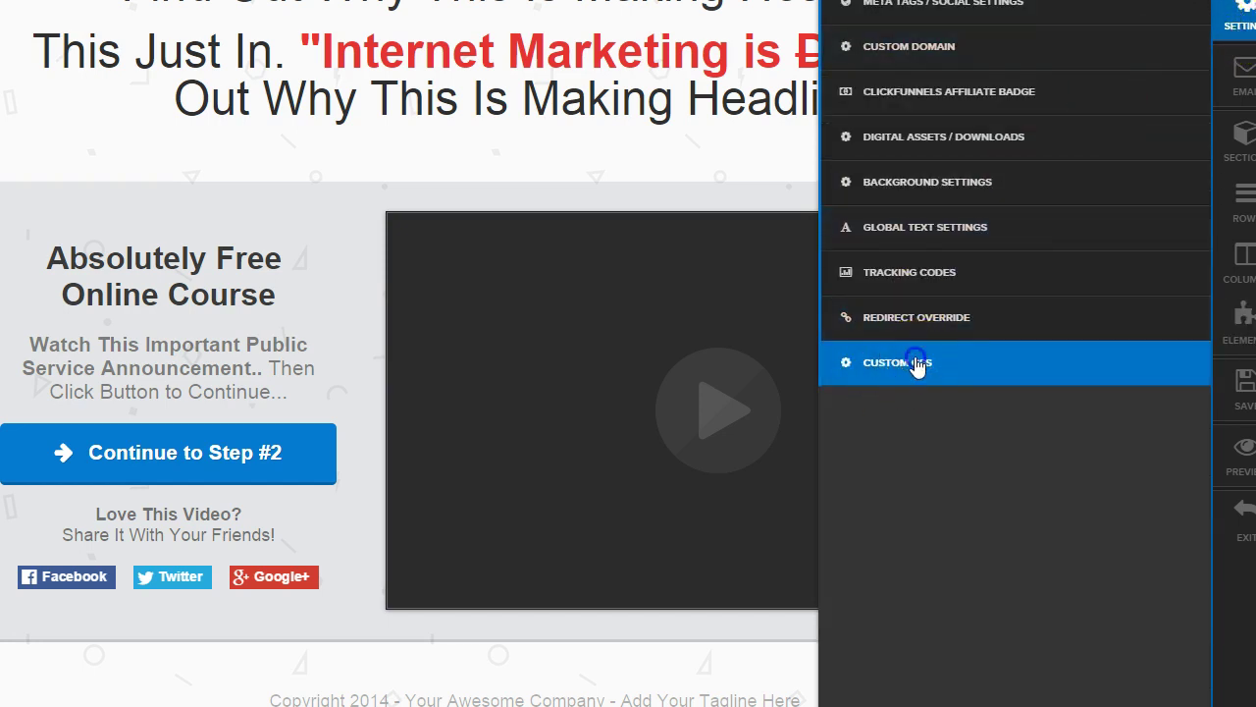
left_click(890, 50)
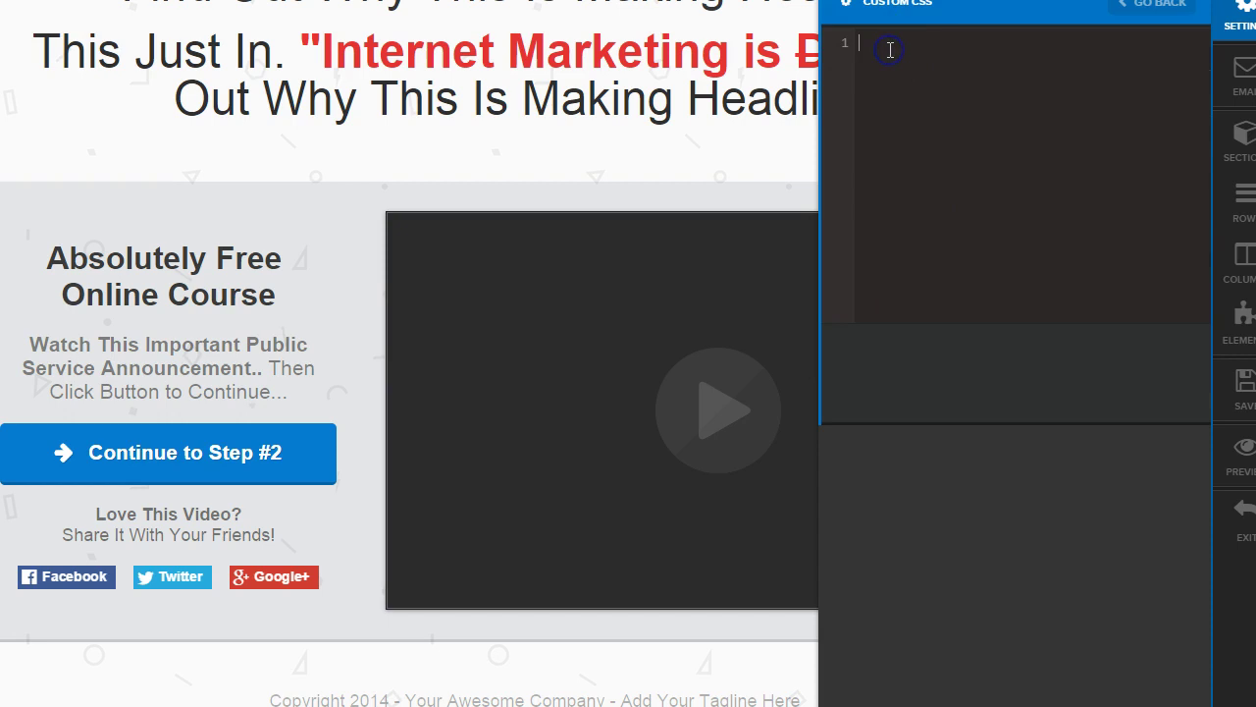
key("ctrl+v")
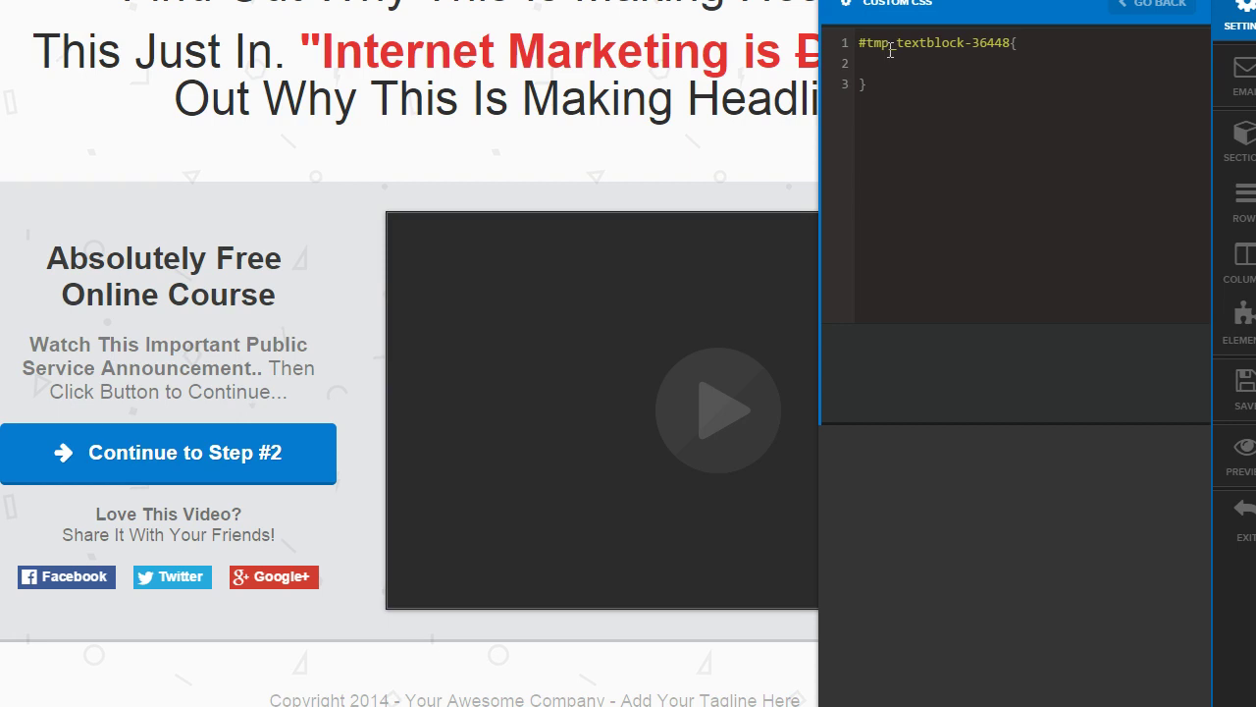
type("padding: 0 10")
type("px;")
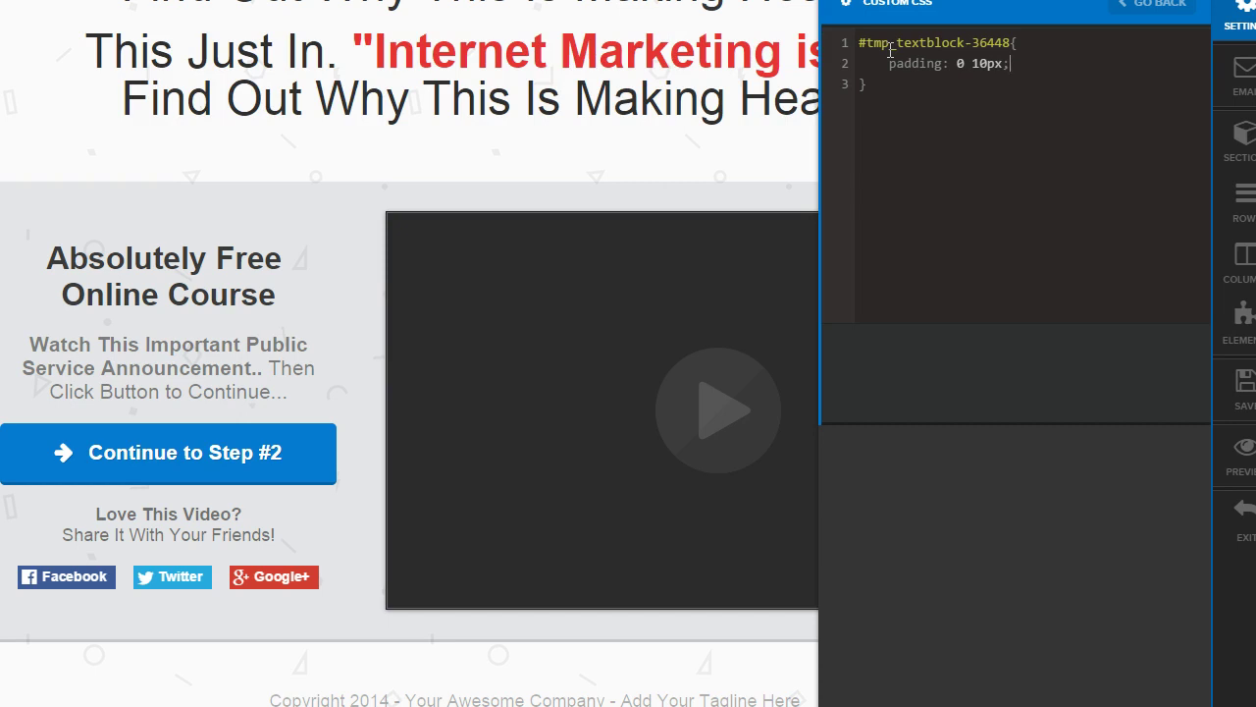
left_click(726, 134)
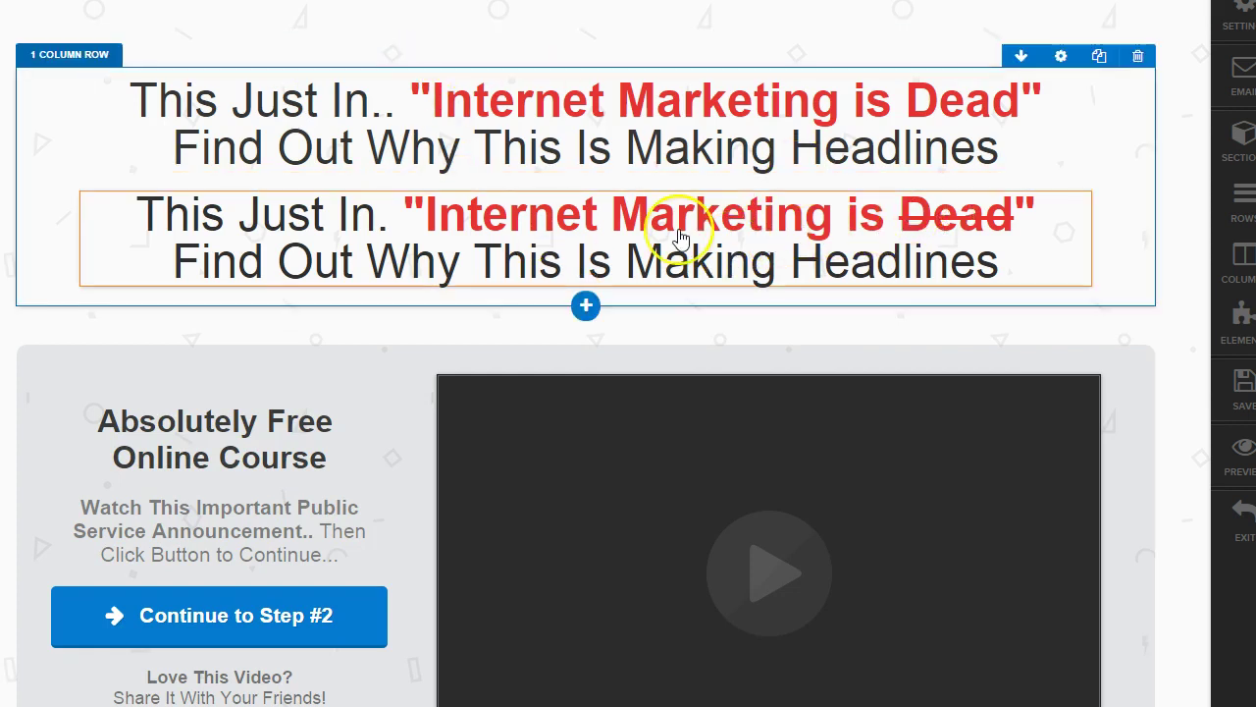
Delete the whole text block padding rule from the page's custom CSS.
left_click(1238, 28)
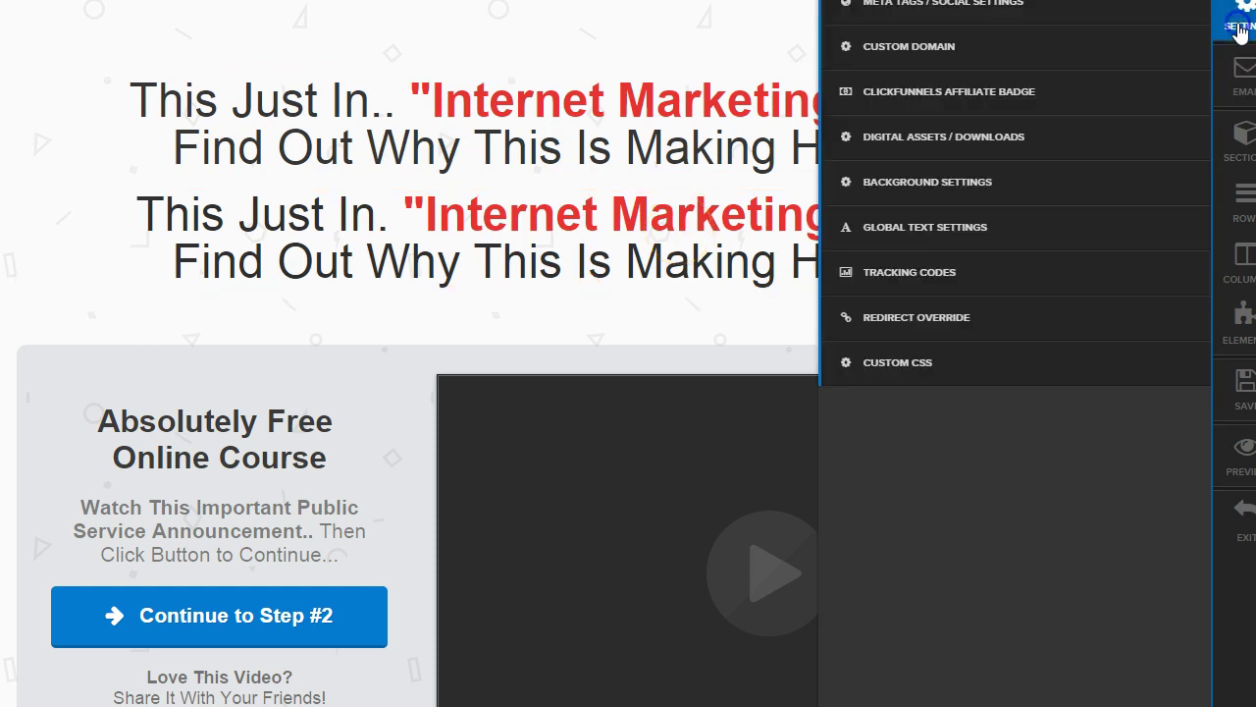
left_click(950, 363)
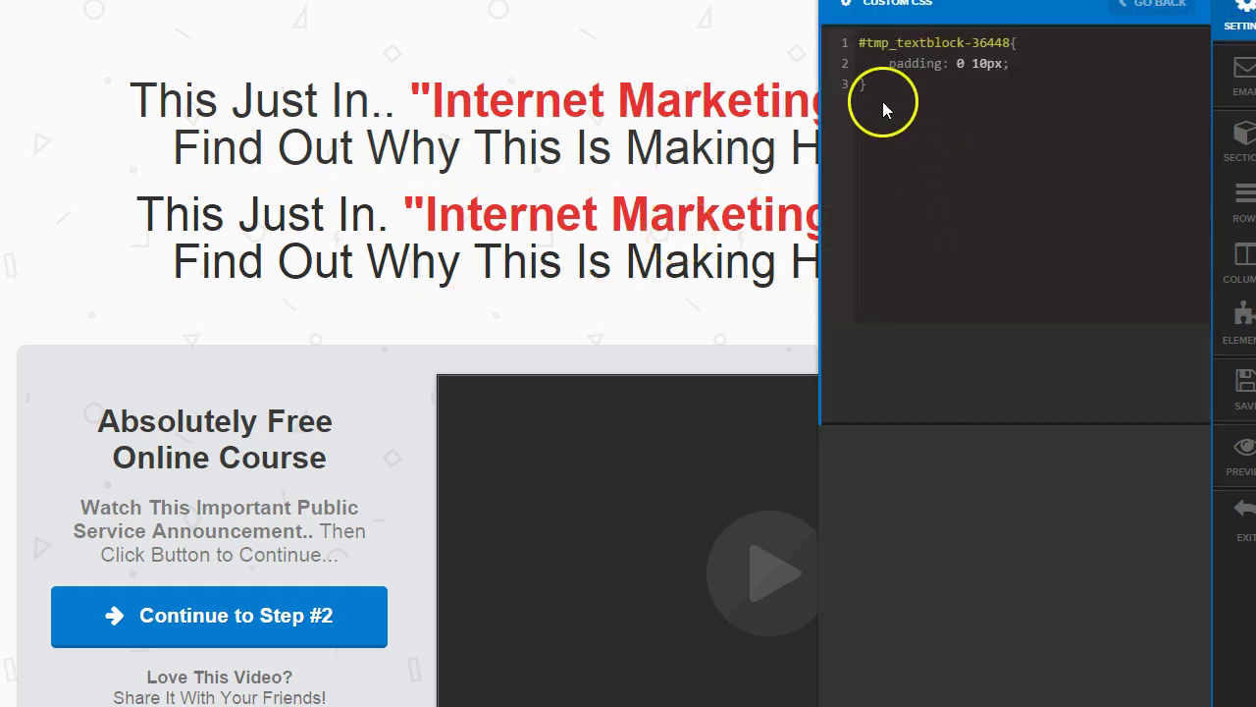
left_click_drag(888, 96, 852, 36)
key("BackSpace")
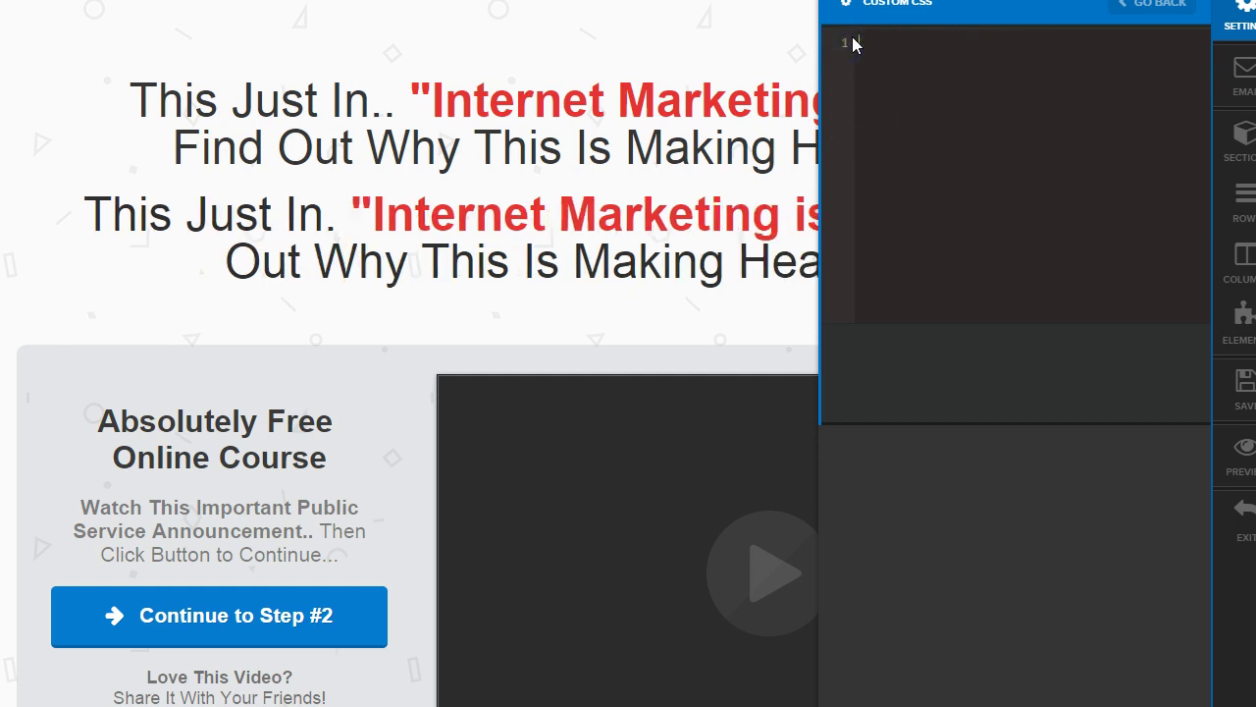
left_click(626, 236)
Add padding: 0 10px; to the new headline text block's paragraph style in the HTML source, and update the page.
left_click(681, 202)
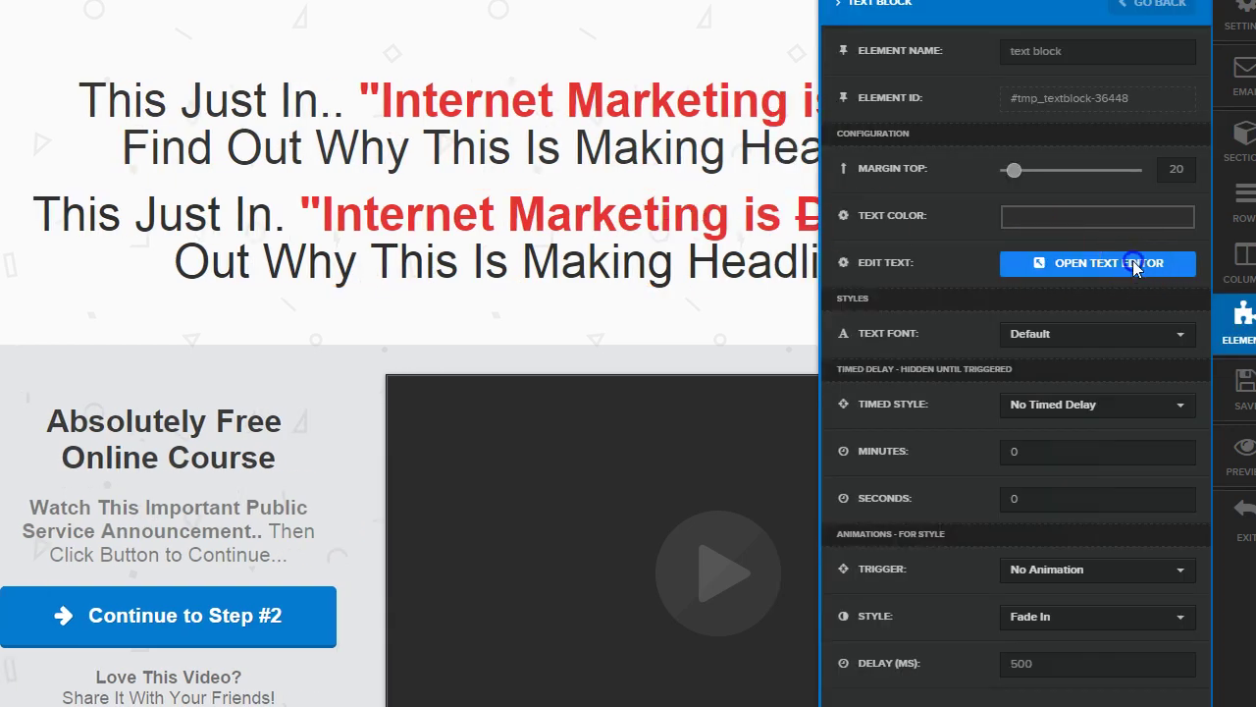
left_click(1133, 265)
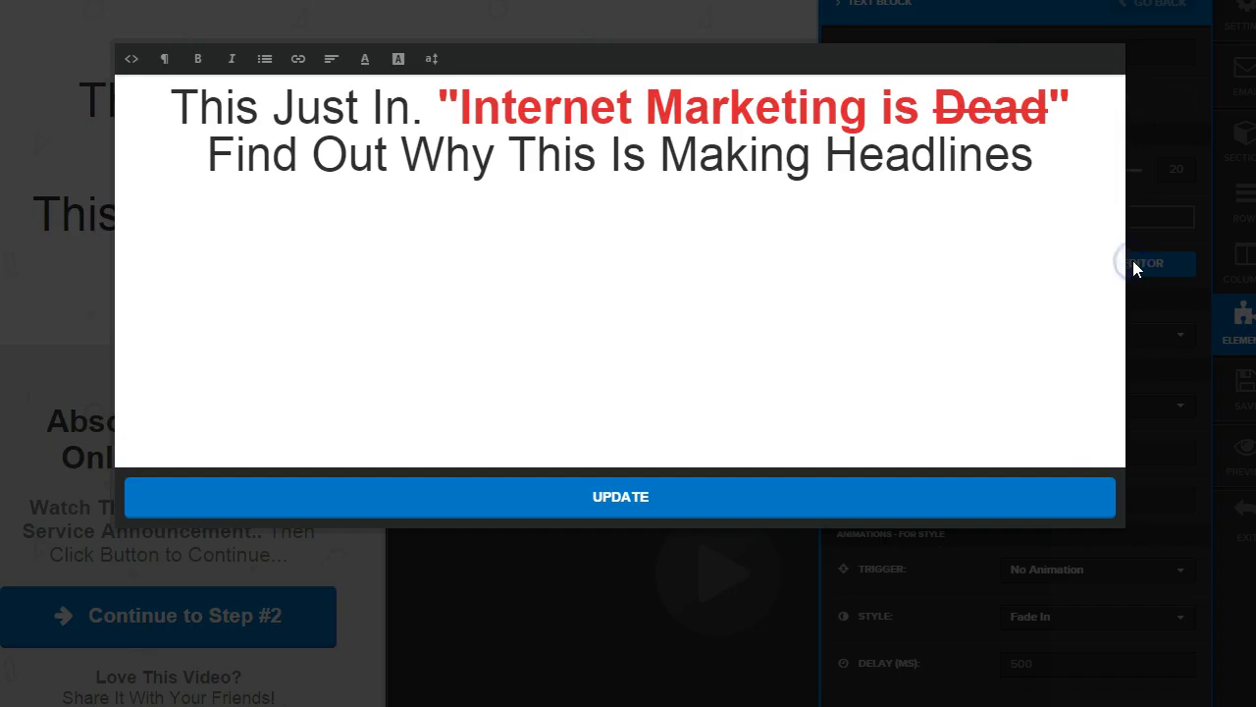
left_click(129, 61)
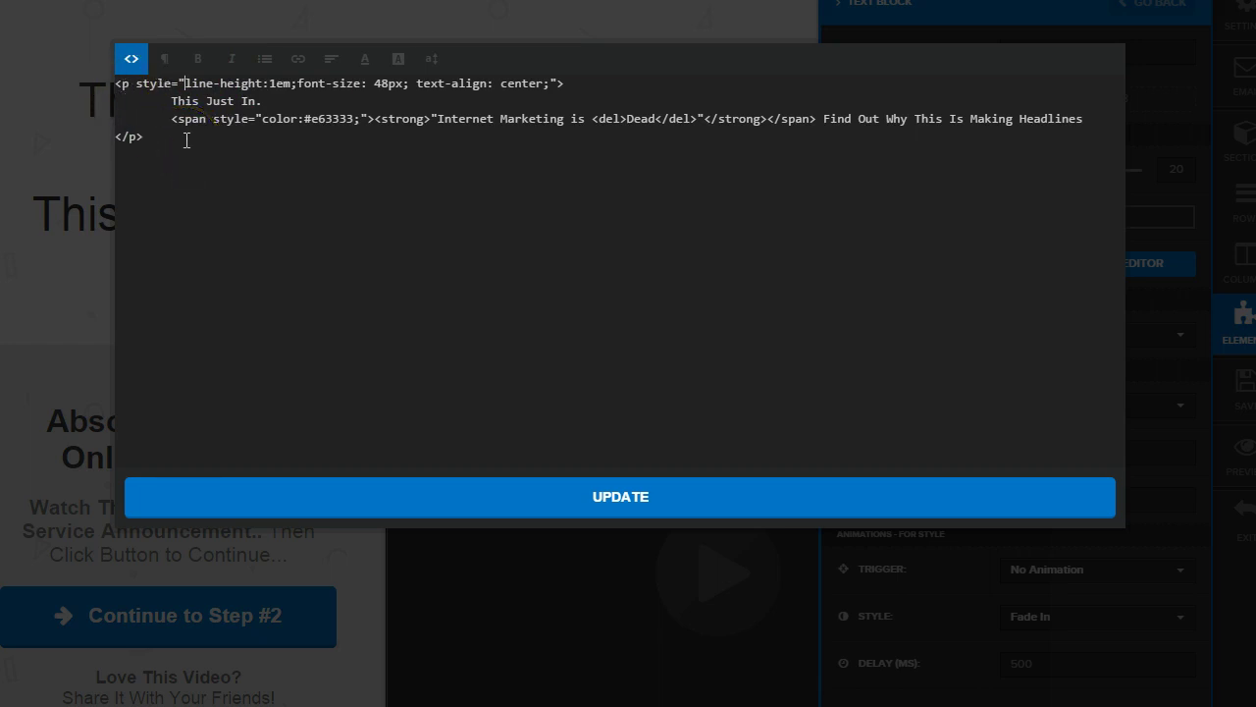
type("padding")
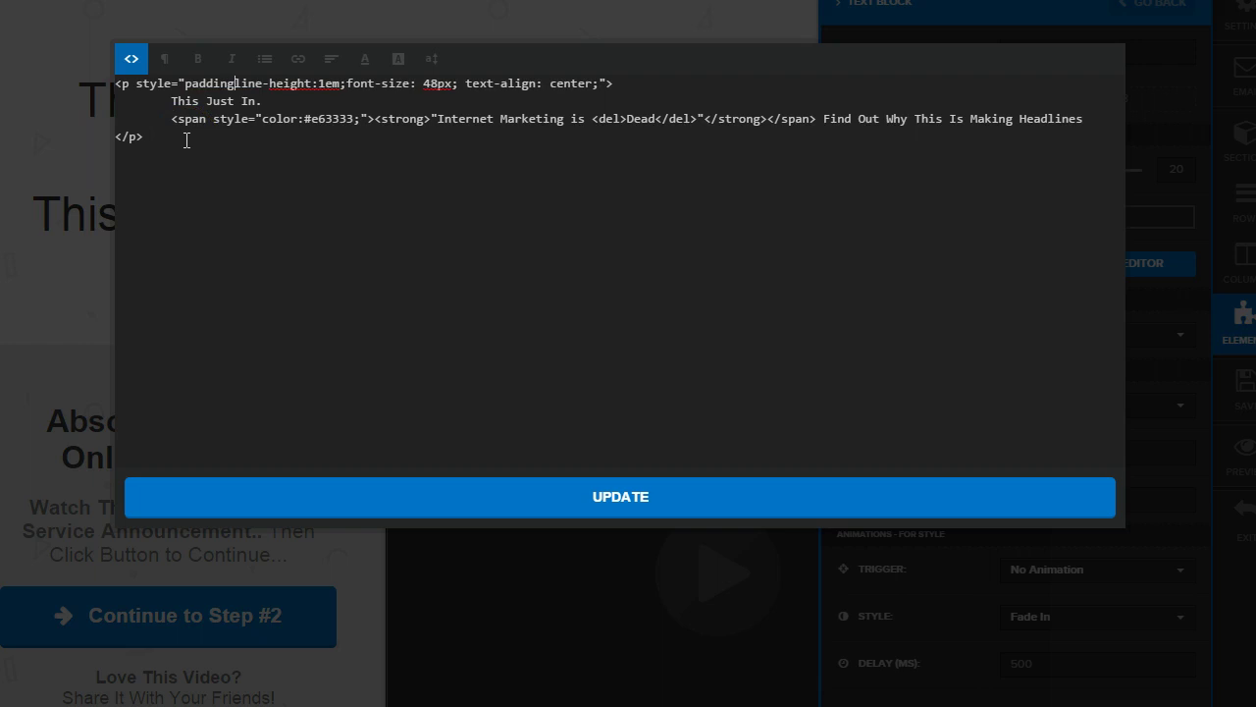
type(": 0")
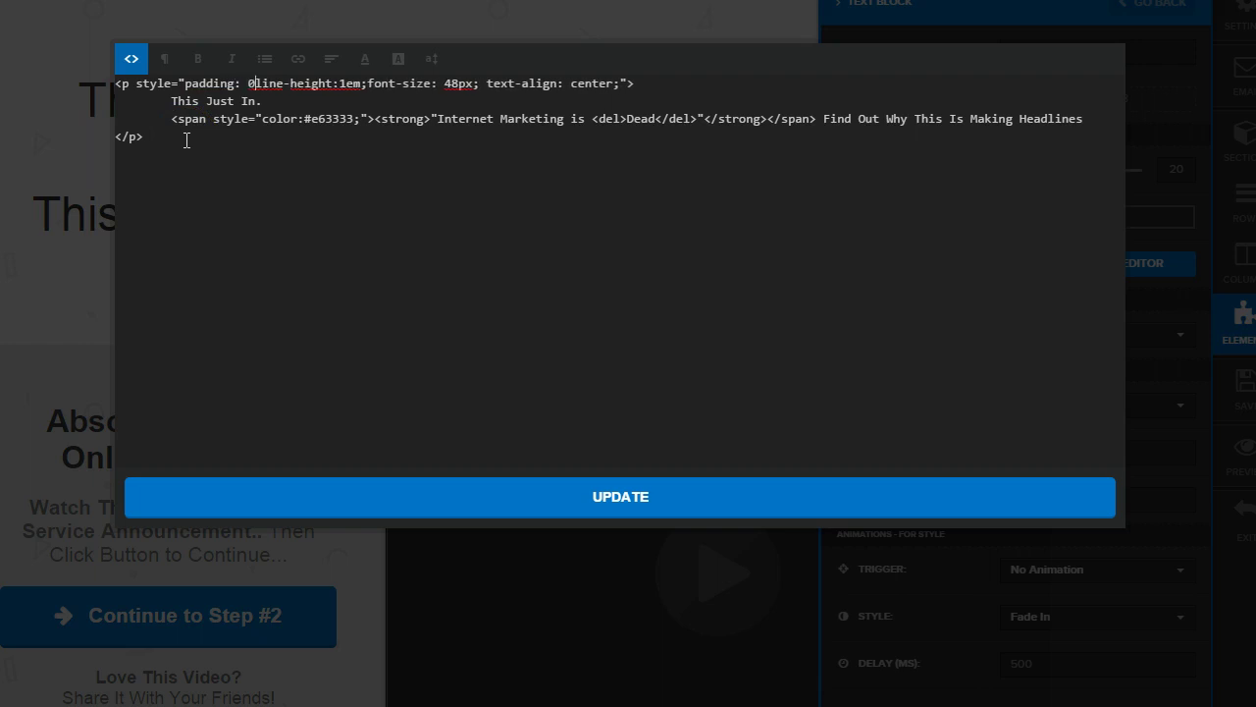
type(" 10px")
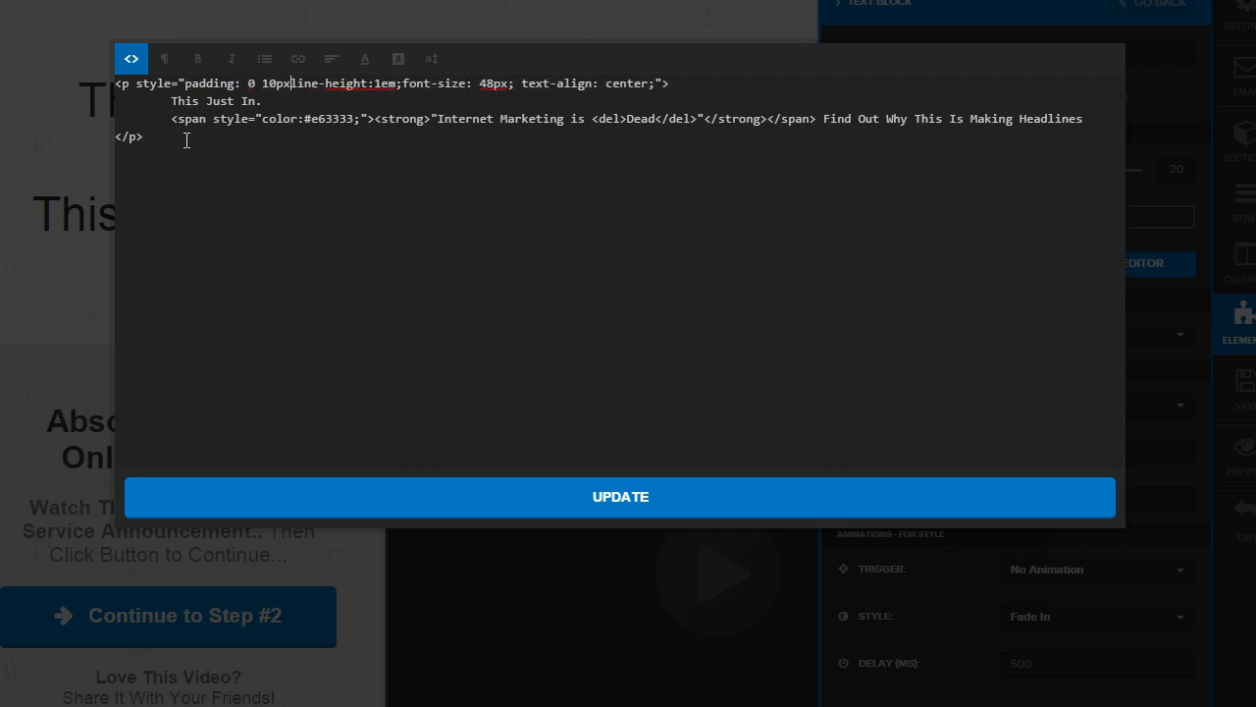
type(";")
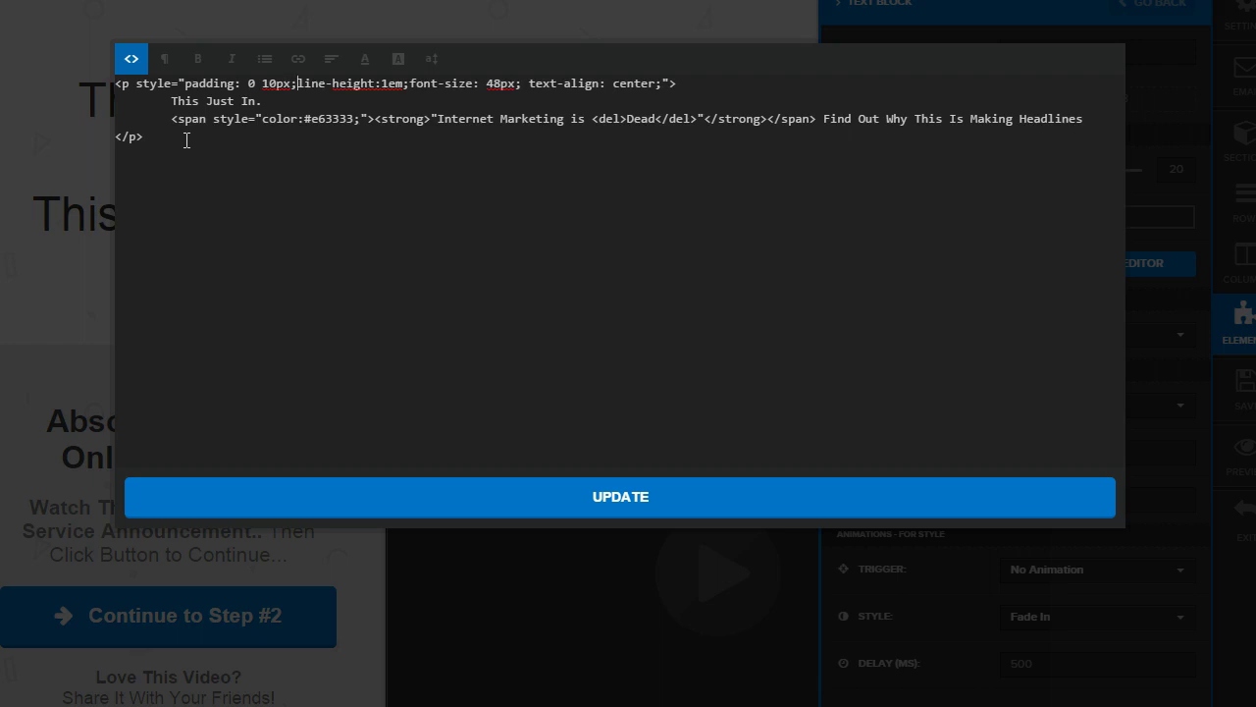
left_click(129, 61)
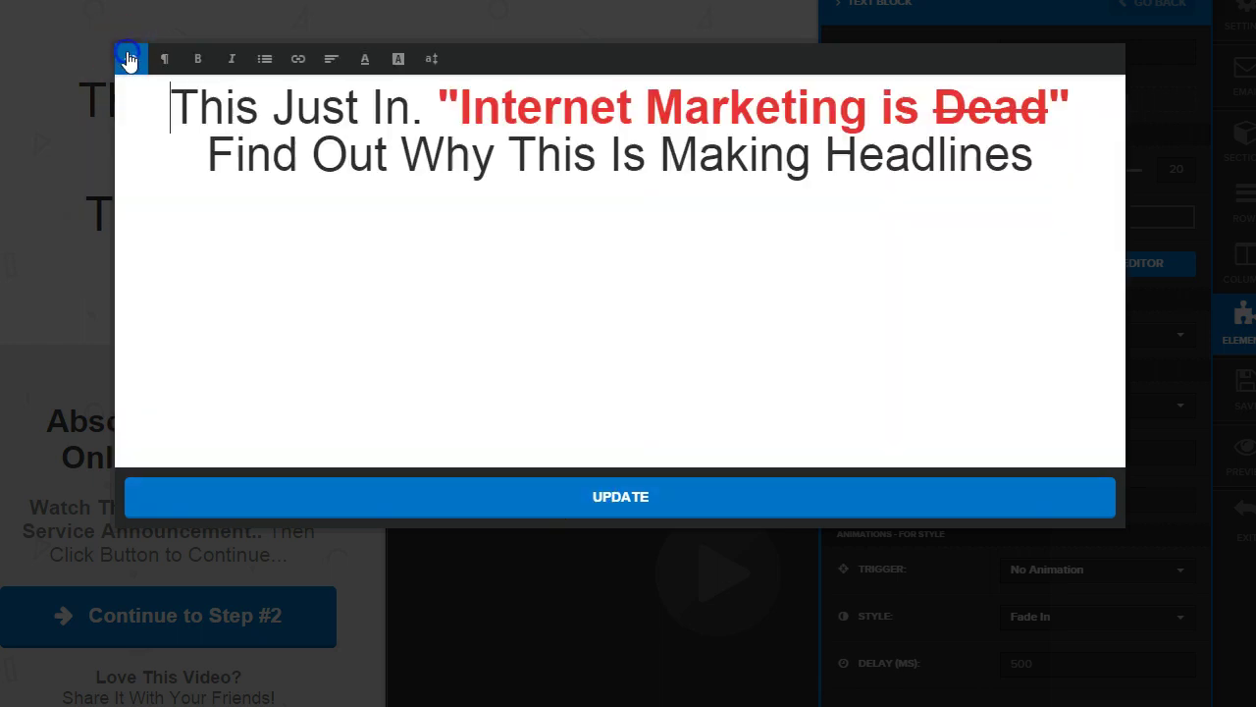
left_click(626, 522)
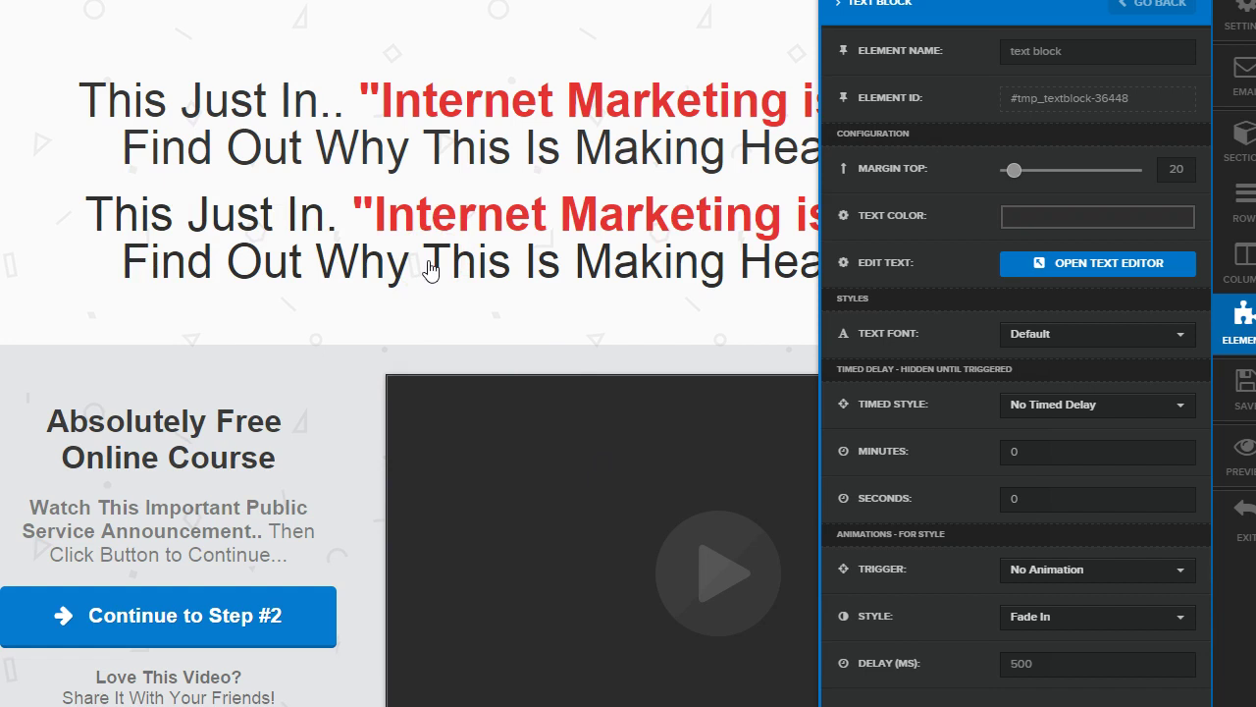
Review the inline paragraph style in the new headline text block's HTML source, and close the text editor.
left_click(541, 248)
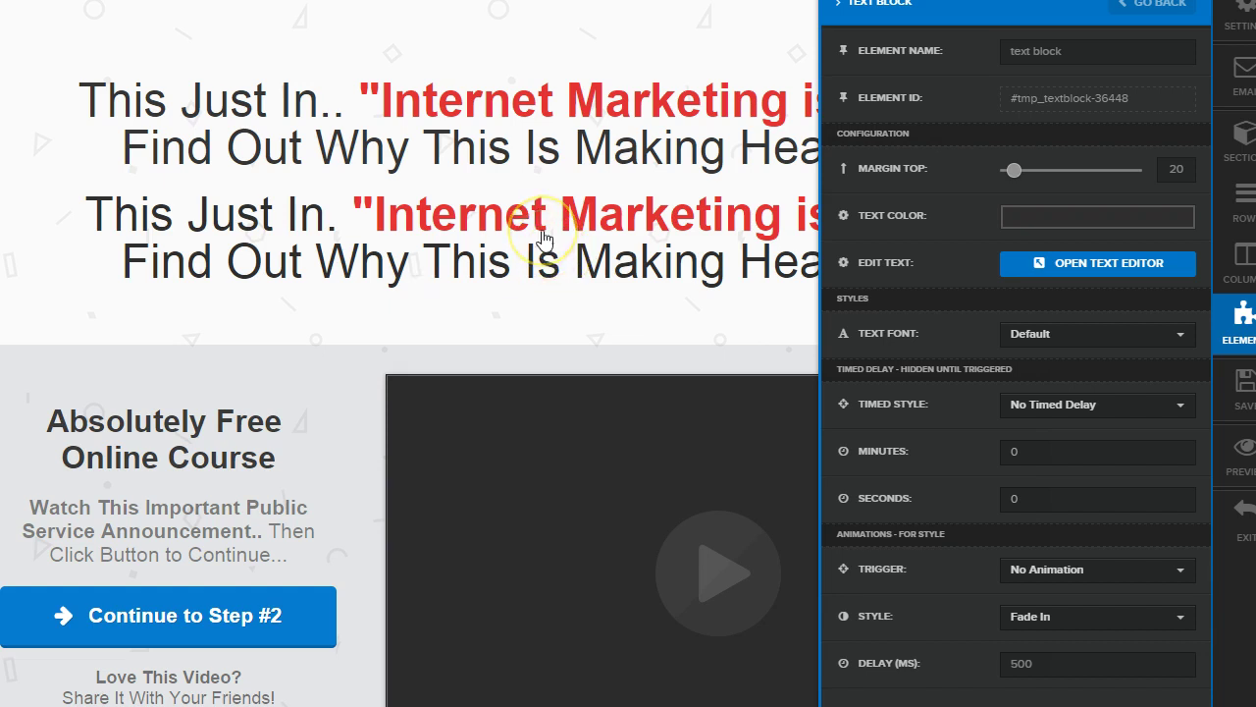
left_click(1015, 265)
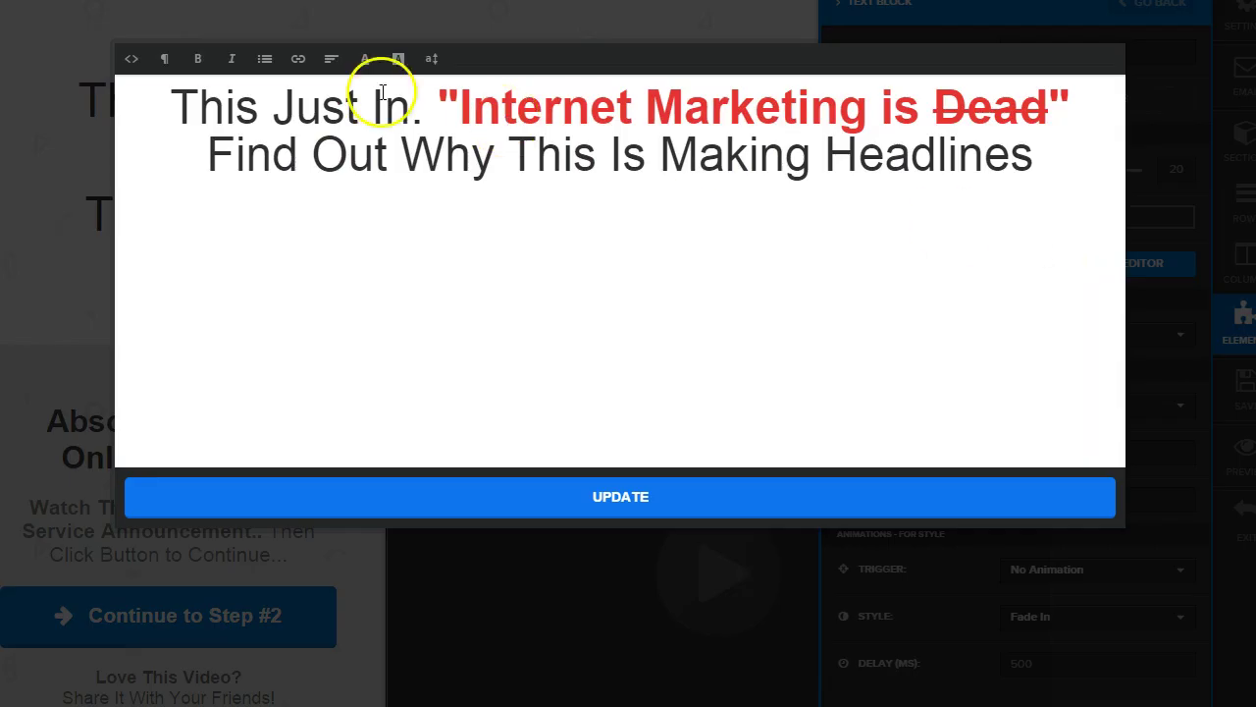
left_click(131, 58)
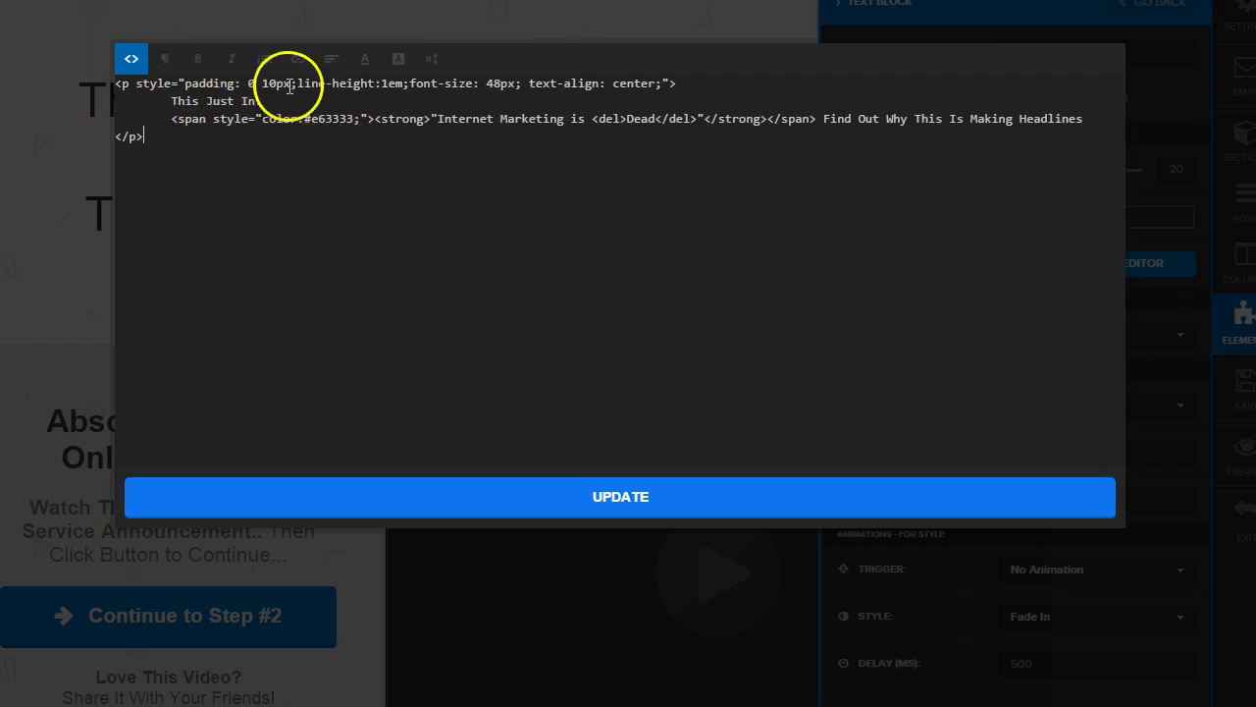
left_click(130, 61)
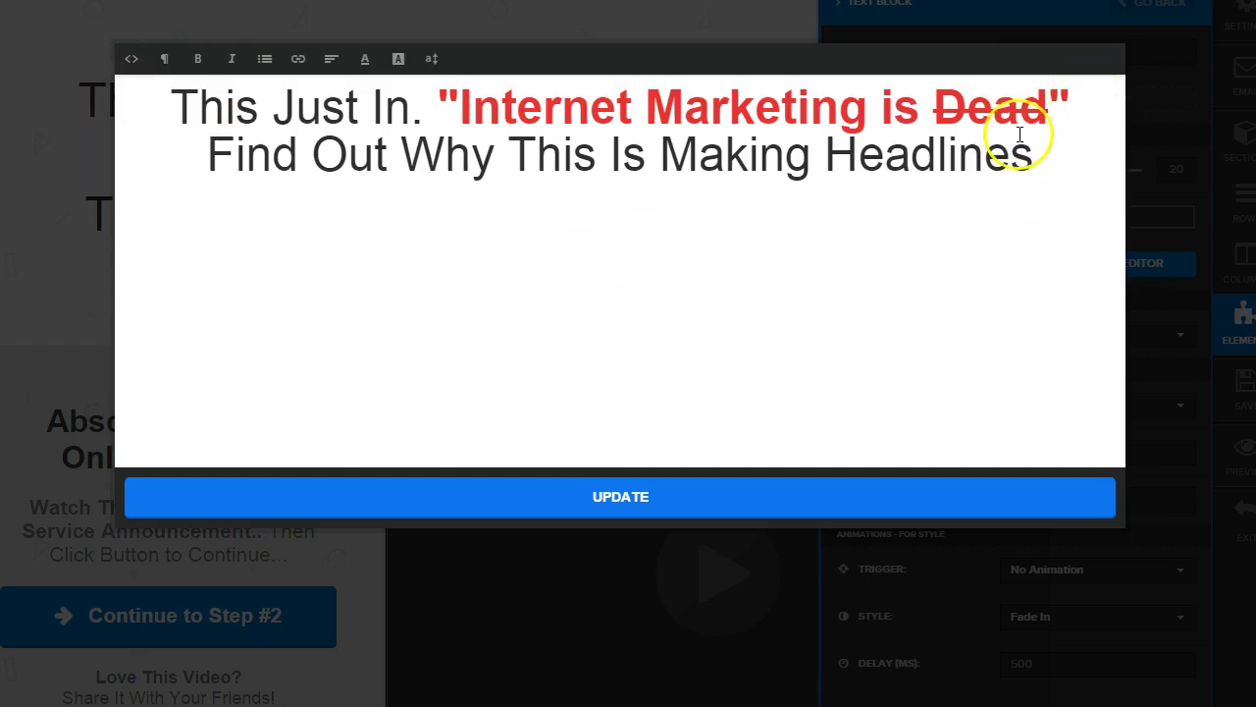
left_click(589, 497)
Locate the custom CSS option in the page settings, and return to the page without editing it.
left_click(1235, 29)
left_click(925, 361)
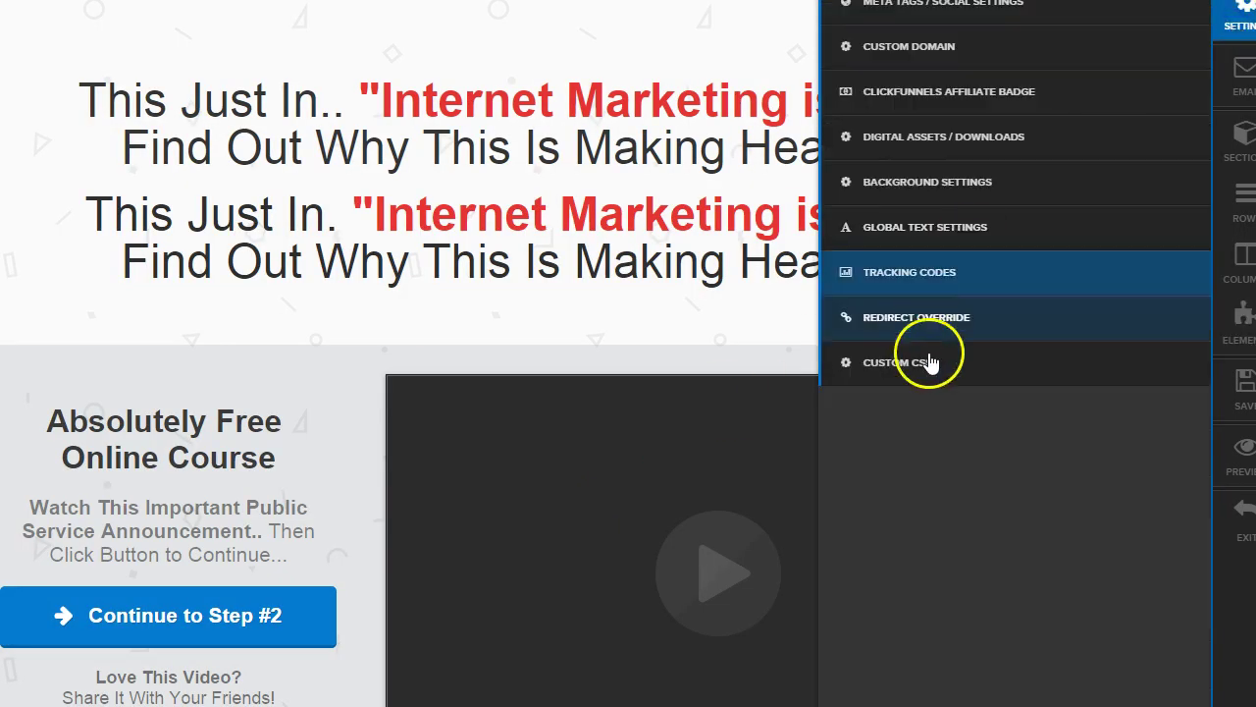
left_click(239, 330)
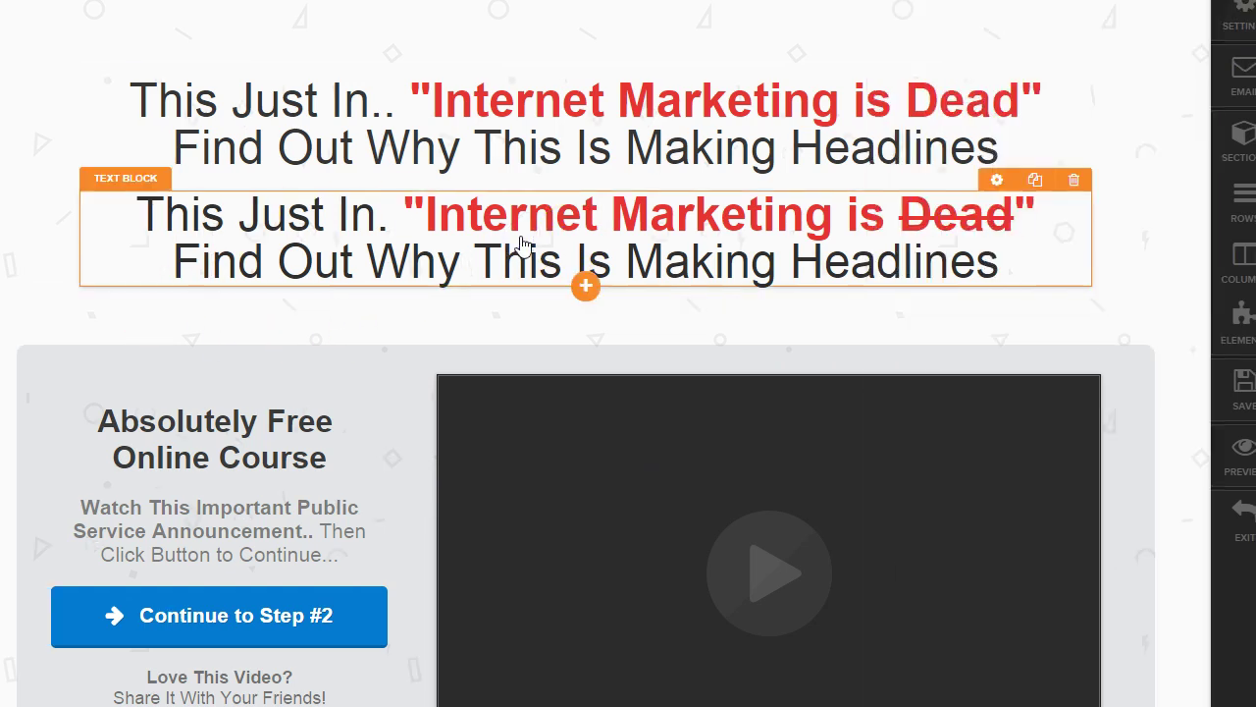